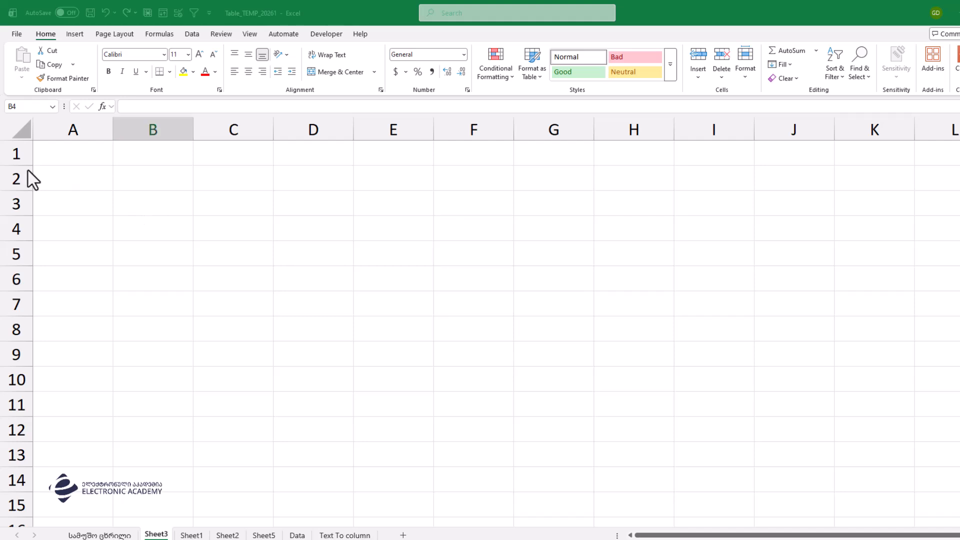
Step: Type the person's full name in Georgian script into cell A1 and commit it
{"action": "left_click", "coordinate": [68, 152]}
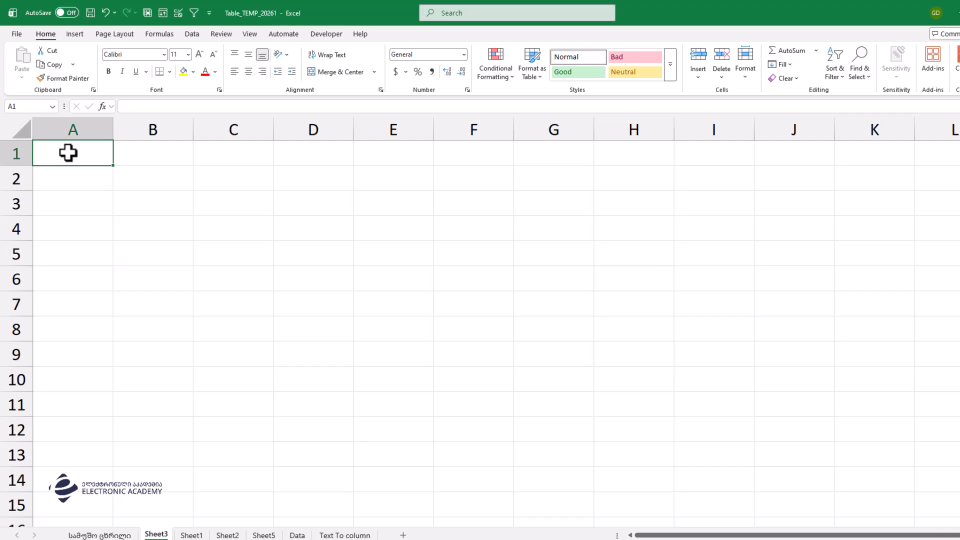
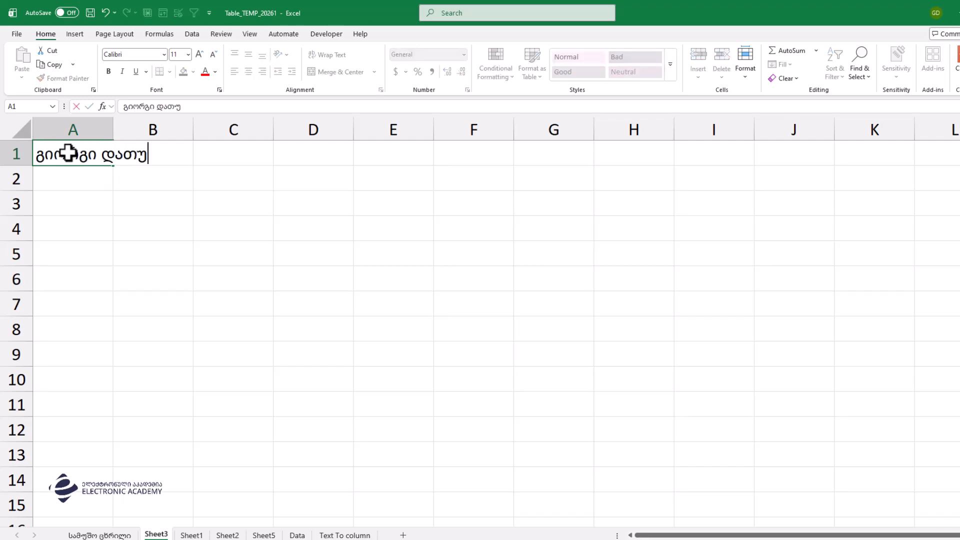
{"action": "key", "text": "Return"}
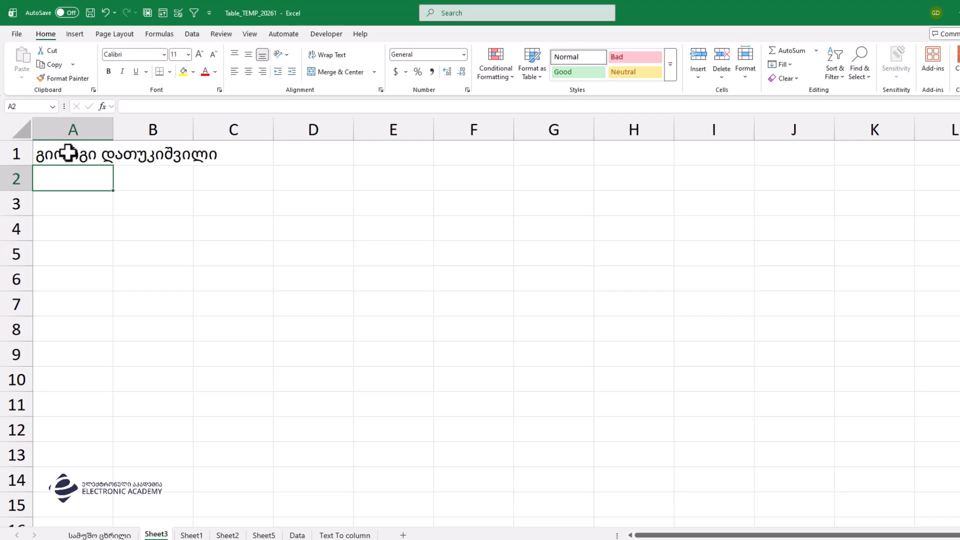
Step: Put the first name in Latin letters in A3 and =SUBSTITUTE(A3,"I","") in B3
{"action": "key", "text": "Down"}
{"action": "type", "text": "გი"}
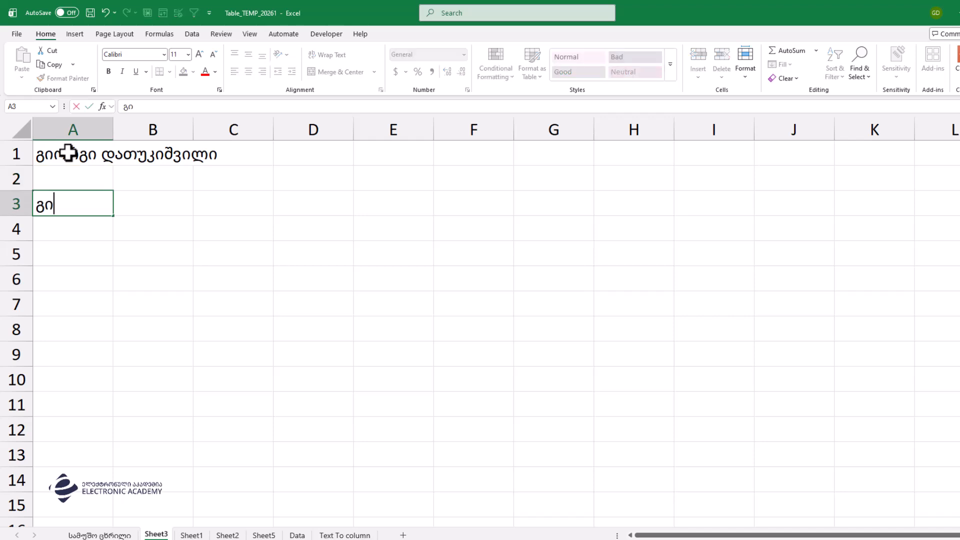
{"action": "key", "text": "BackSpace"}
{"action": "key", "text": "BackSpace"}
{"action": "type", "text": "giorgi"}
{"action": "key", "text": "Tab"}
{"action": "type", "text": "=subs"}
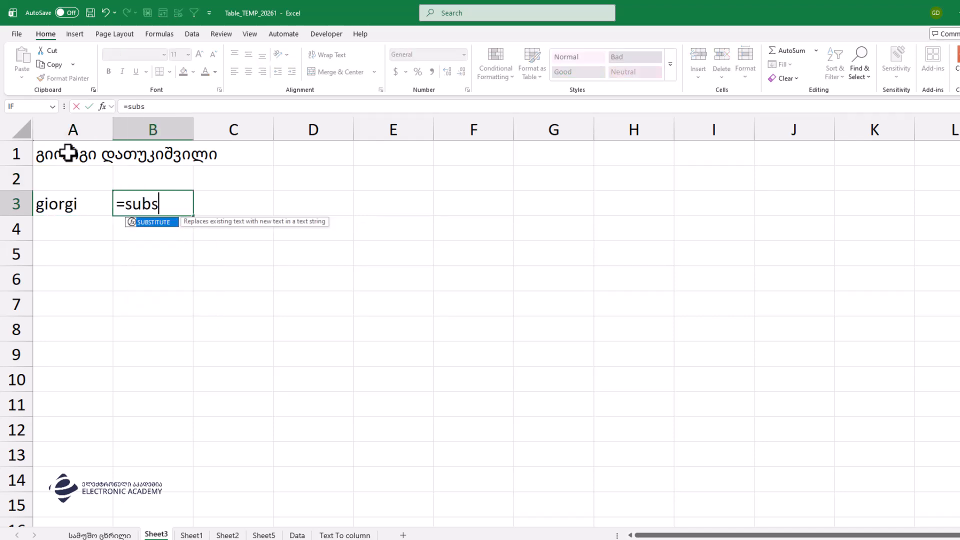
{"action": "key", "text": "Tab"}
{"action": "key", "text": "Left"}
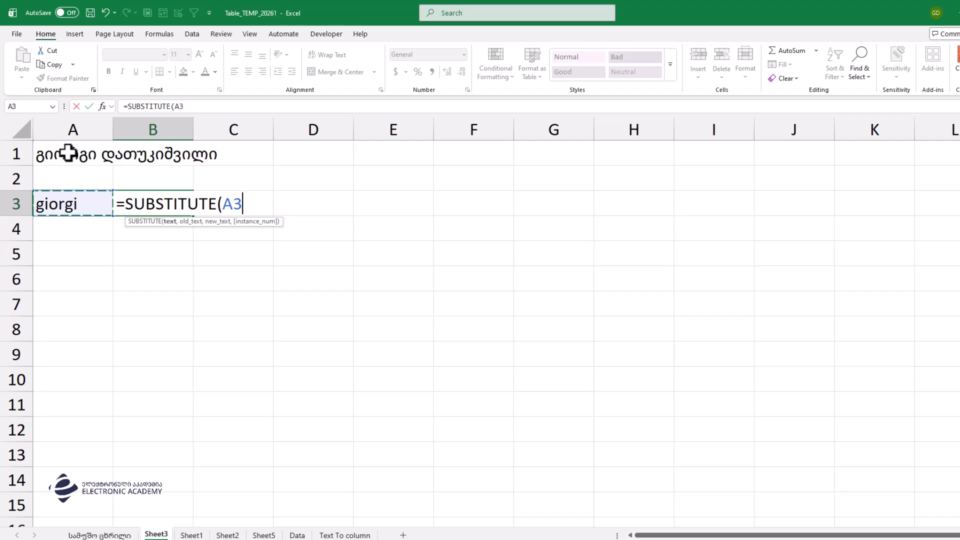
{"action": "type", "text": ",\"I\""}
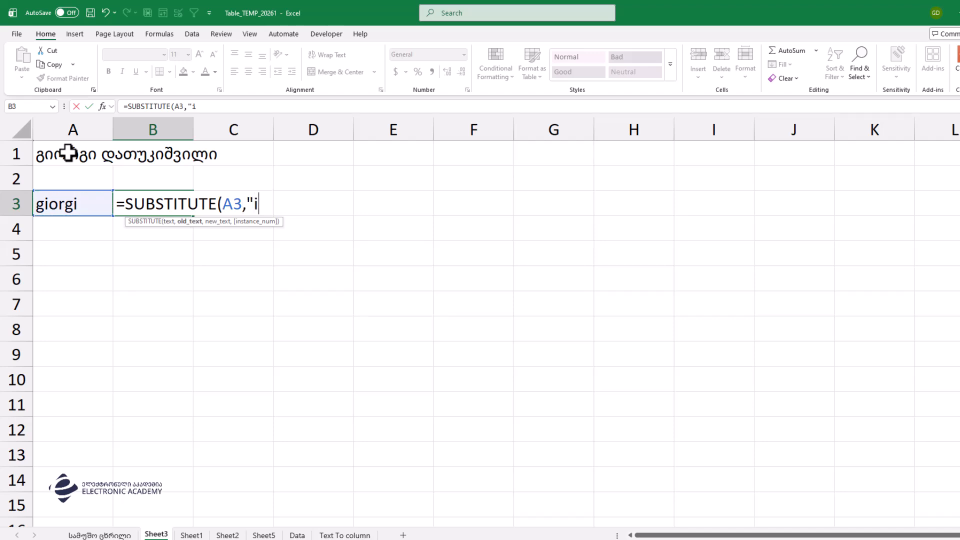
{"action": "type", "text": ","}
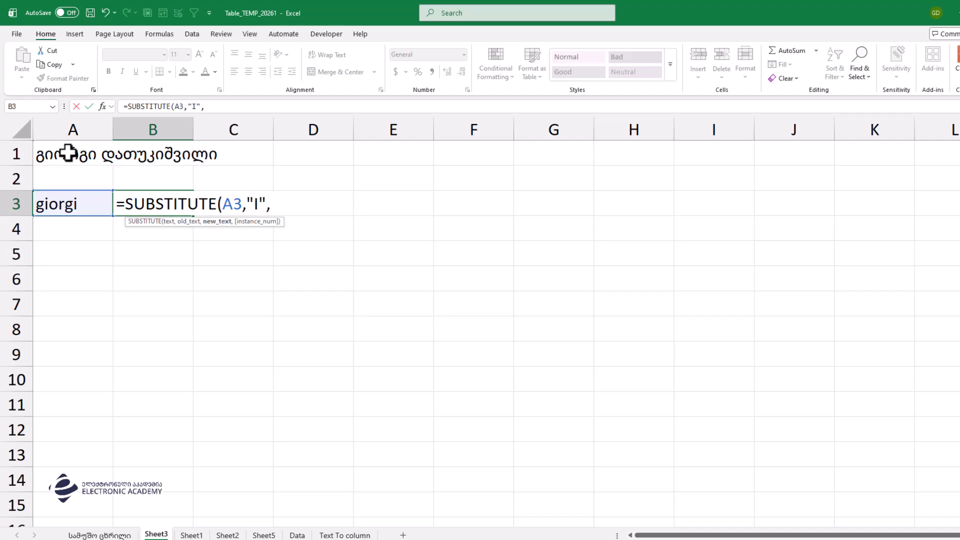
{"action": "type", "text": "\"\""}
{"action": "key", "text": "Return"}
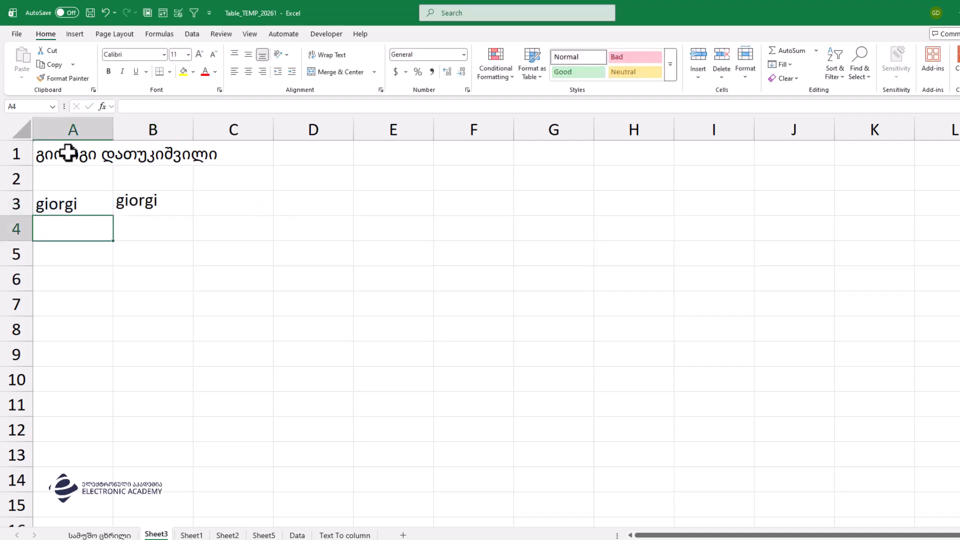
Step: Change the formula's old text from uppercase "I" to lowercase "i"
{"action": "double_click", "coordinate": [146, 203]}
{"action": "double_click", "coordinate": [257, 204]}
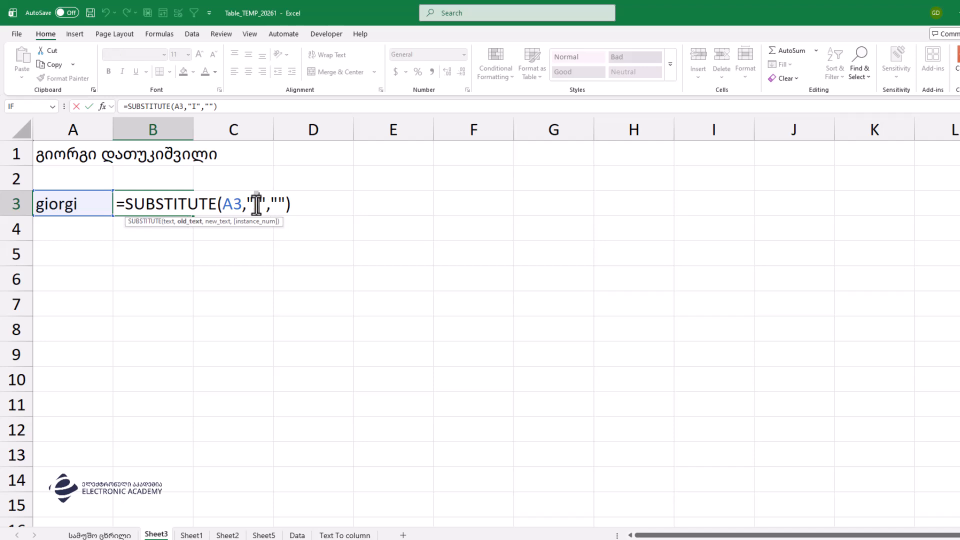
{"action": "type", "text": "i"}
{"action": "key", "text": "Return"}
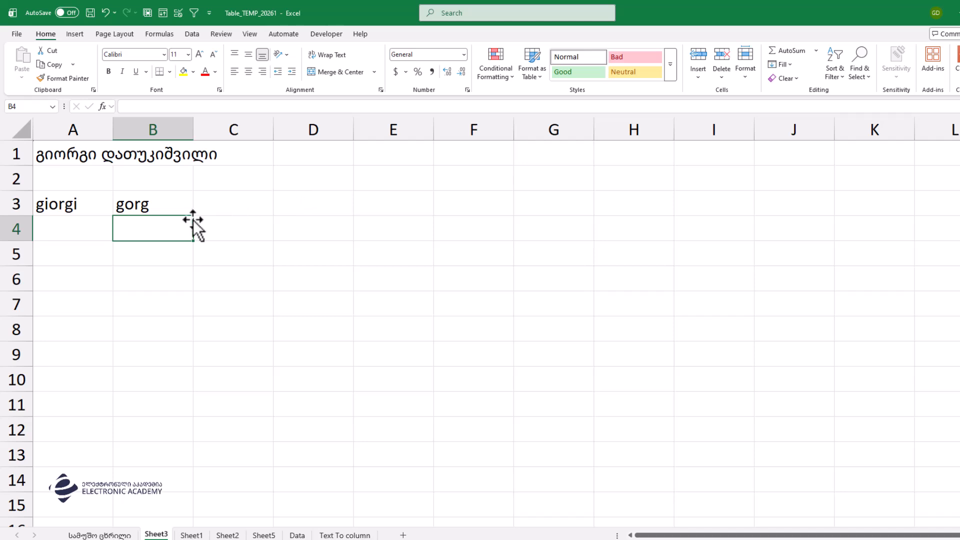
{"action": "left_click", "coordinate": [162, 204]}
Step: Clear A3:B3 and auto-fit column A to the Georgian name
{"action": "left_click_drag", "start_coordinate": [162, 204], "coordinate": [51, 195]}
{"action": "key", "text": "Delete"}
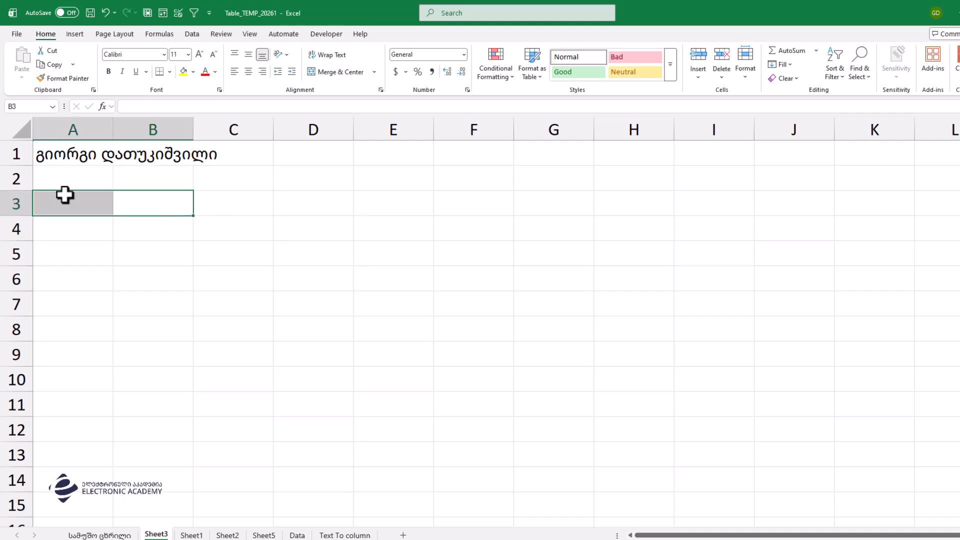
{"action": "double_click", "coordinate": [115, 130]}
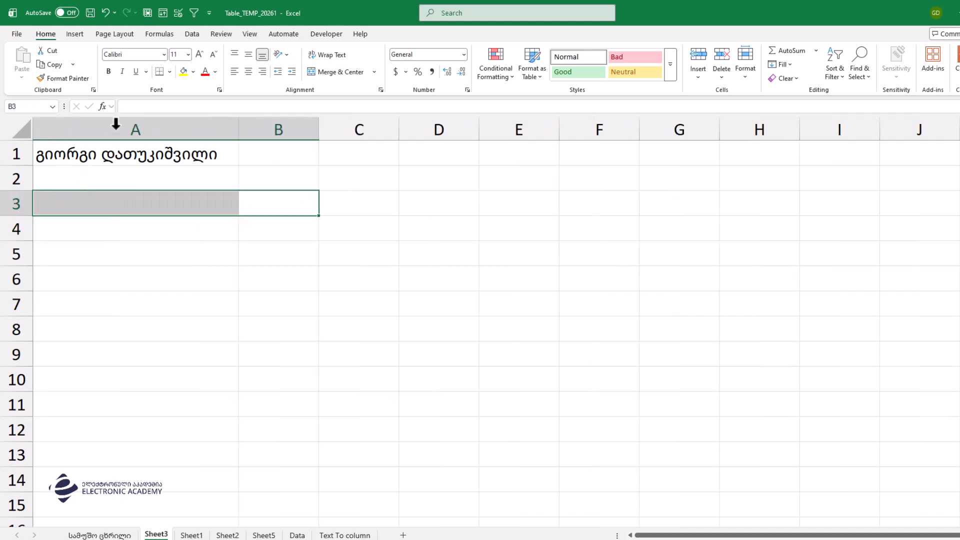
{"action": "left_click", "coordinate": [217, 185]}
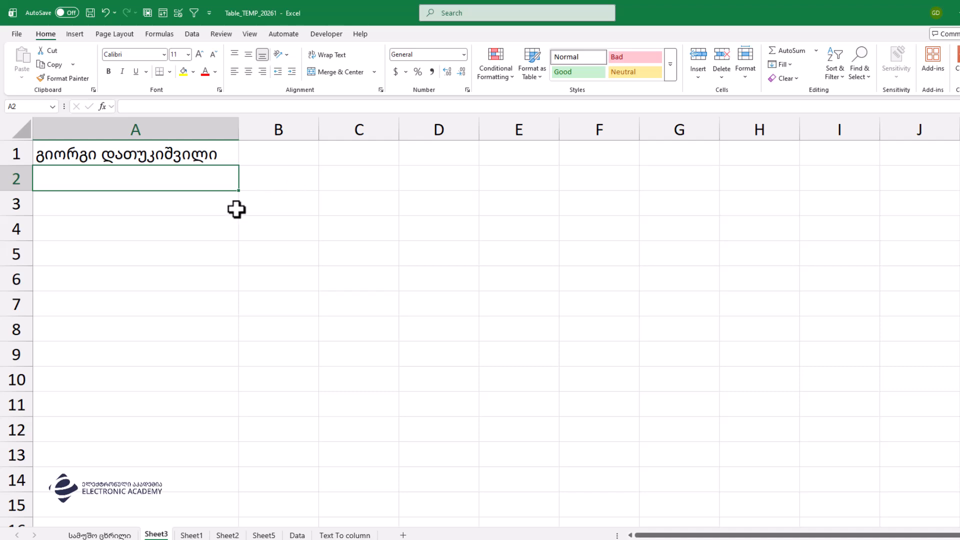
Step: Start a LOWER formula in B4, cancel it, and move to cell B1
{"action": "left_click", "coordinate": [245, 231]}
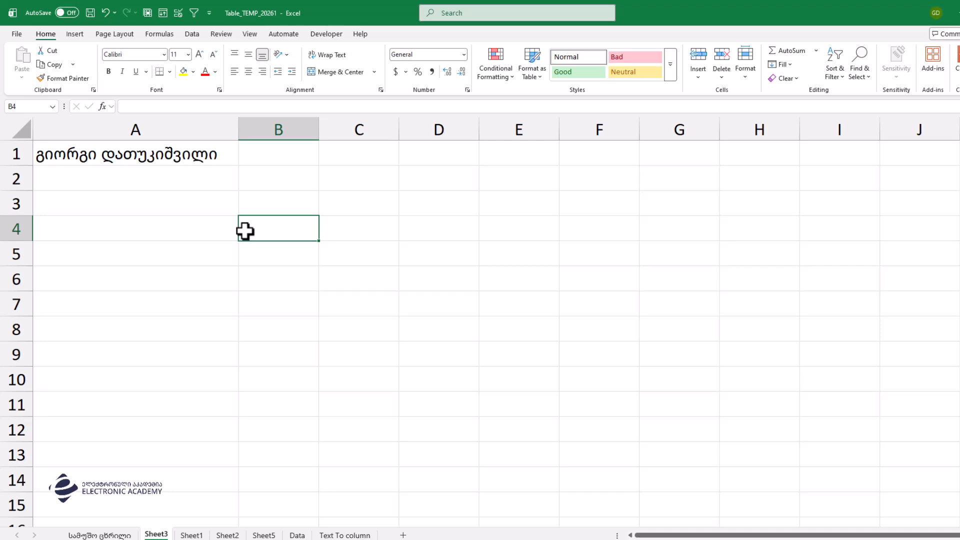
{"action": "type", "text": "="}
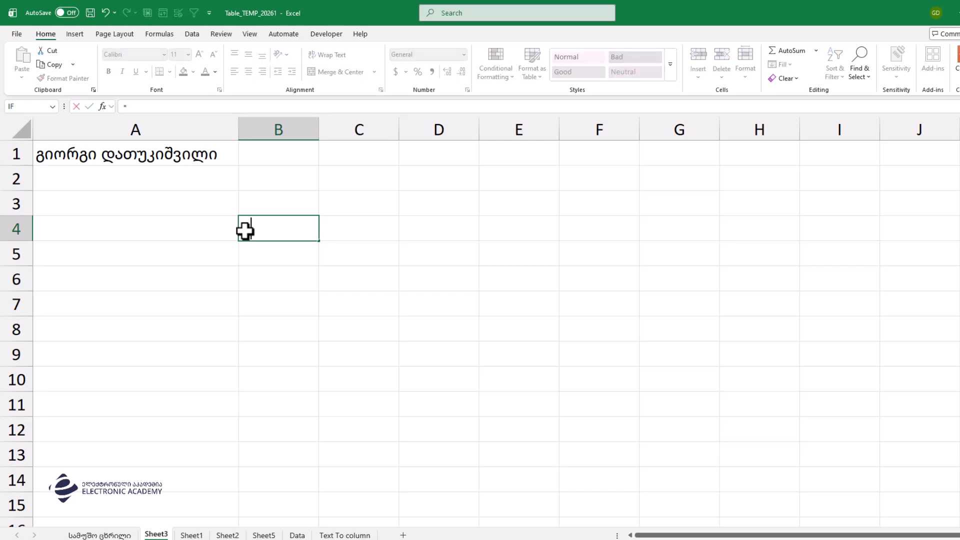
{"action": "type", "text": "low"}
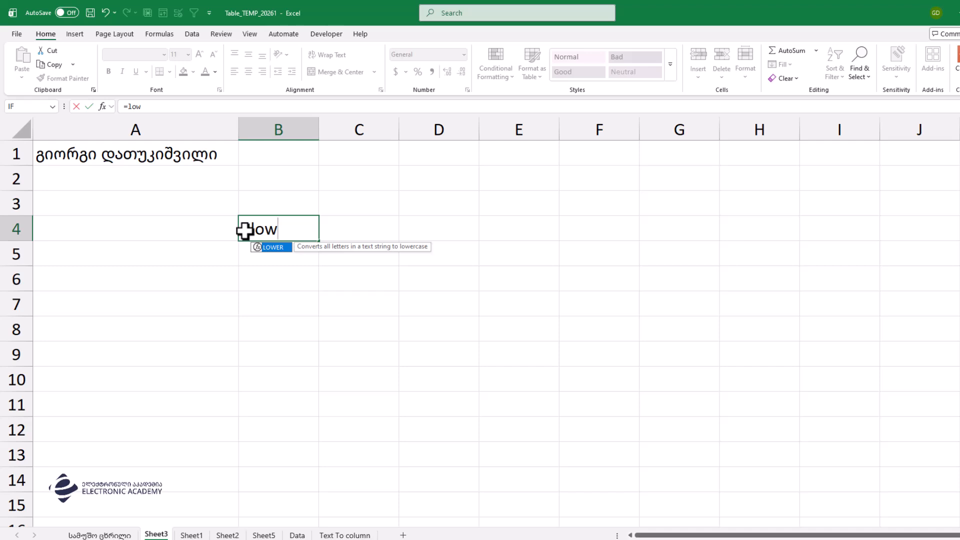
{"action": "key", "text": "Tab"}
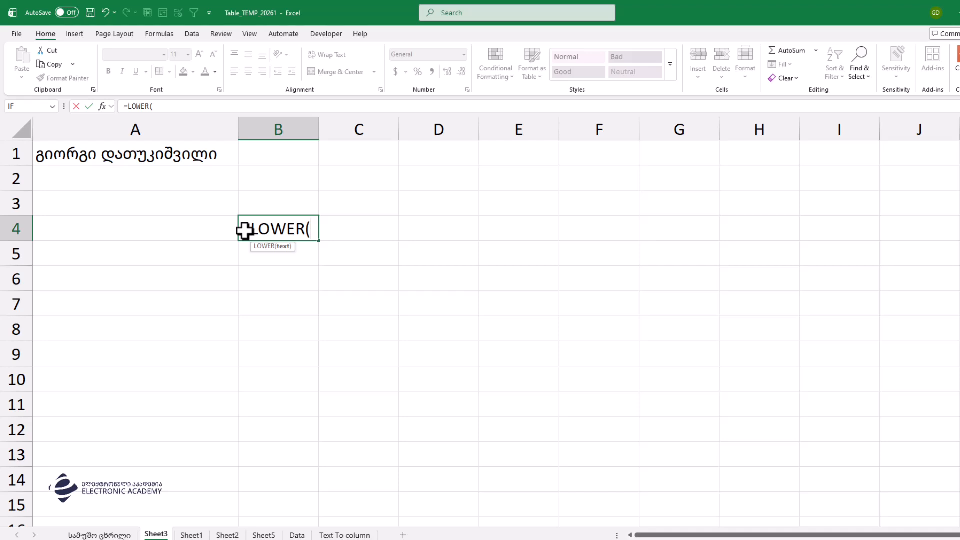
{"action": "key", "text": "Escape"}
{"action": "key", "text": "Left"}
{"action": "key", "text": "Up"}
{"action": "key", "text": "Up"}
{"action": "key", "text": "Up"}
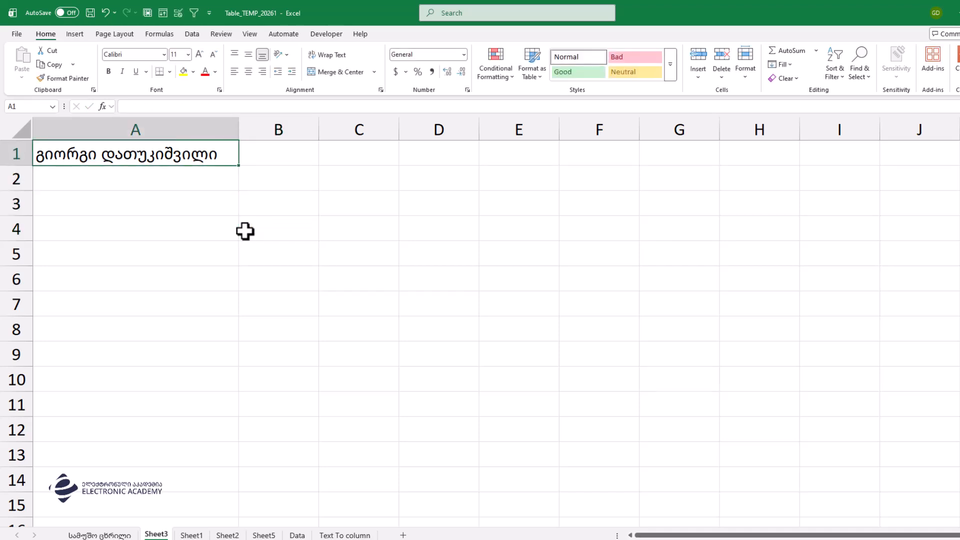
{"action": "key", "text": "Right"}
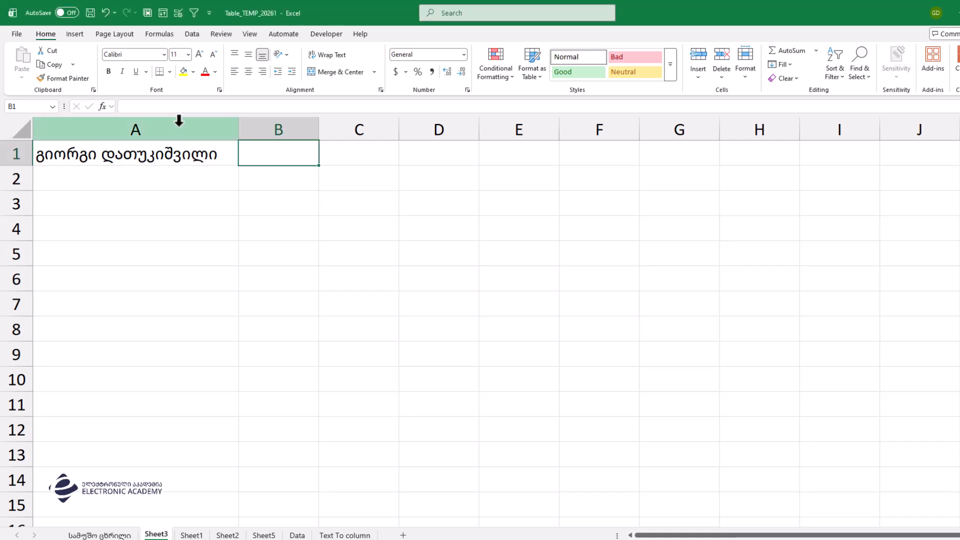
Step: Enter =SUBSTITUTE(A1,"ი","") in B1 using the Function Arguments dialog
{"action": "type", "text": "=su"}
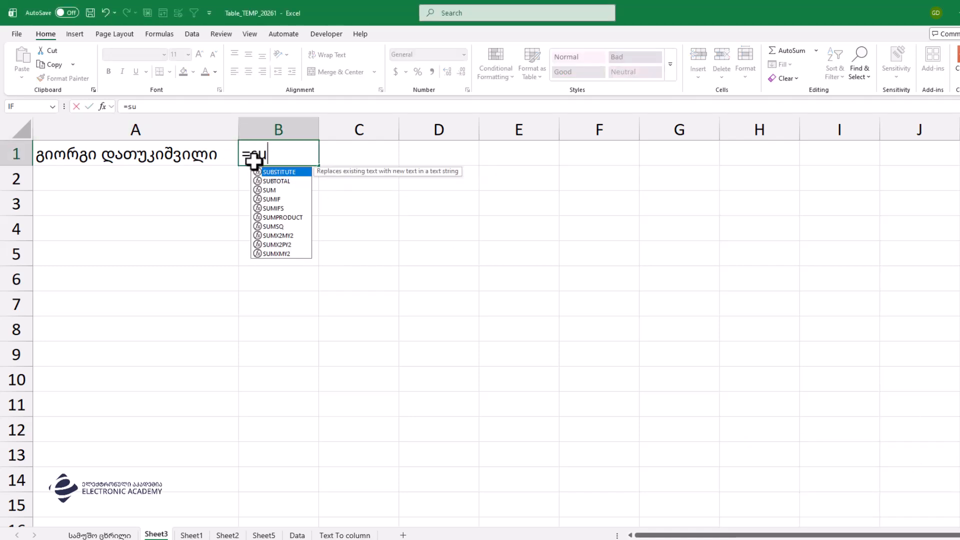
{"action": "key", "text": "Tab"}
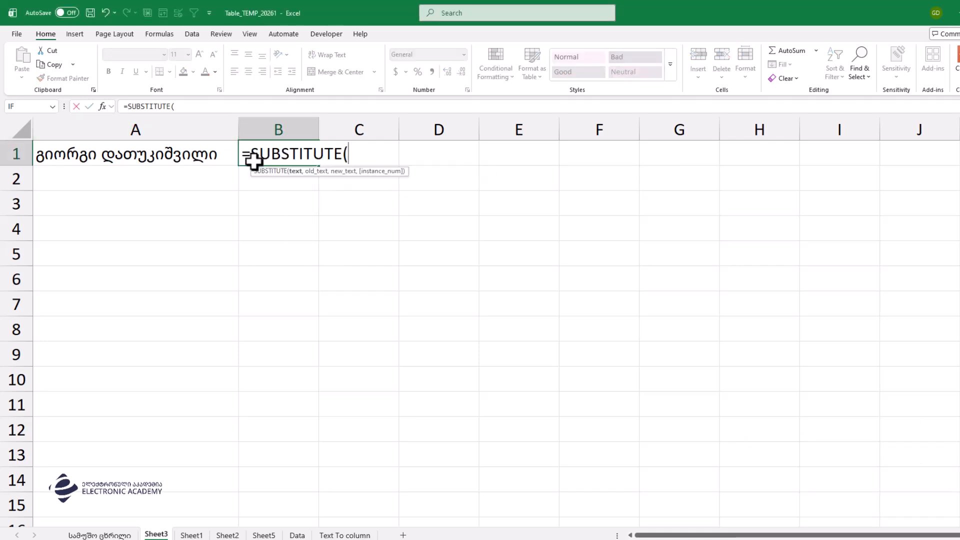
{"action": "left_click", "coordinate": [102, 106]}
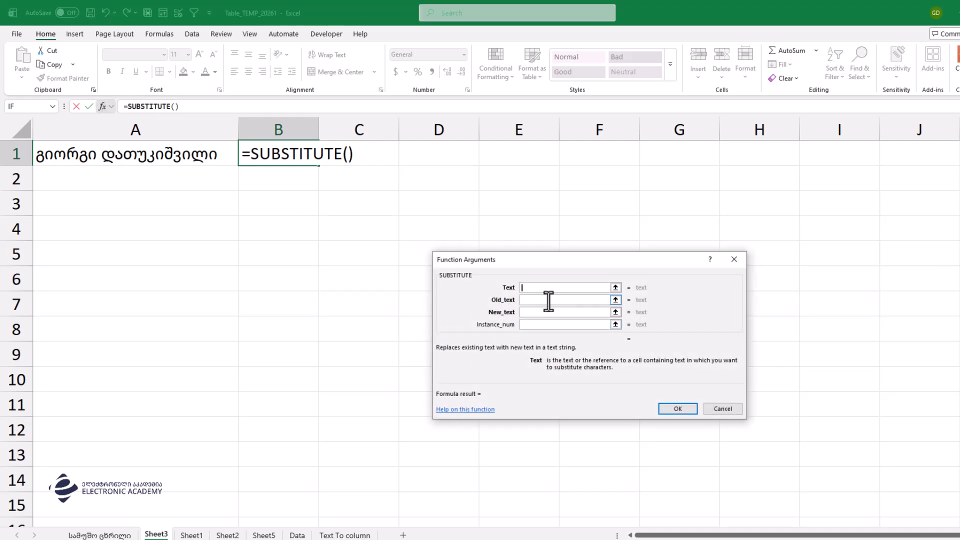
{"action": "left_click", "coordinate": [205, 153]}
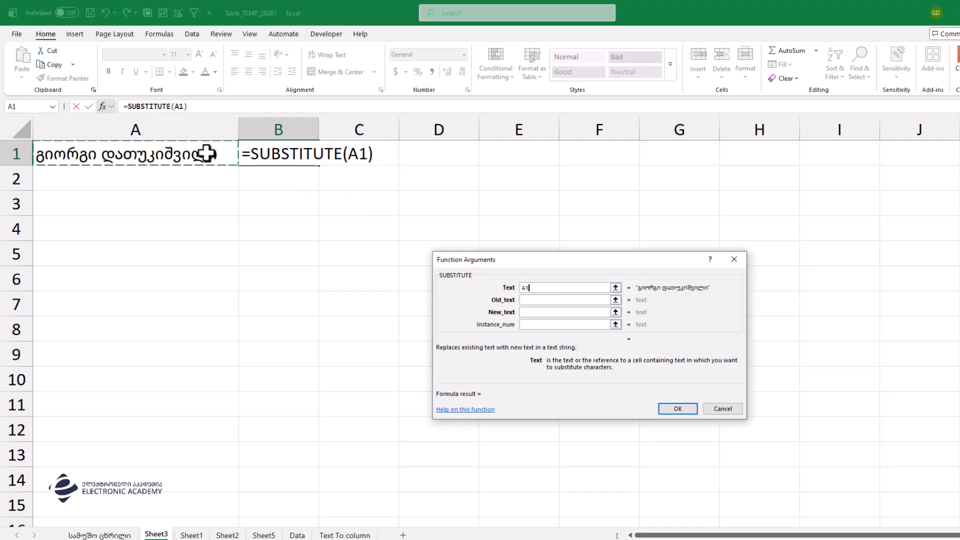
{"action": "left_click", "coordinate": [538, 302]}
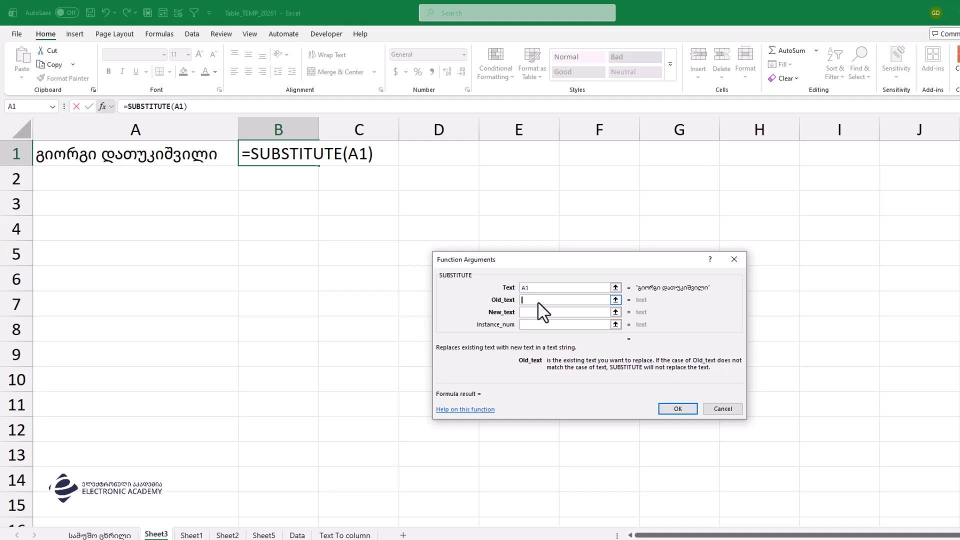
{"action": "type", "text": "ი"}
{"action": "key", "text": "Tab"}
{"action": "type", "text": "\"\""}
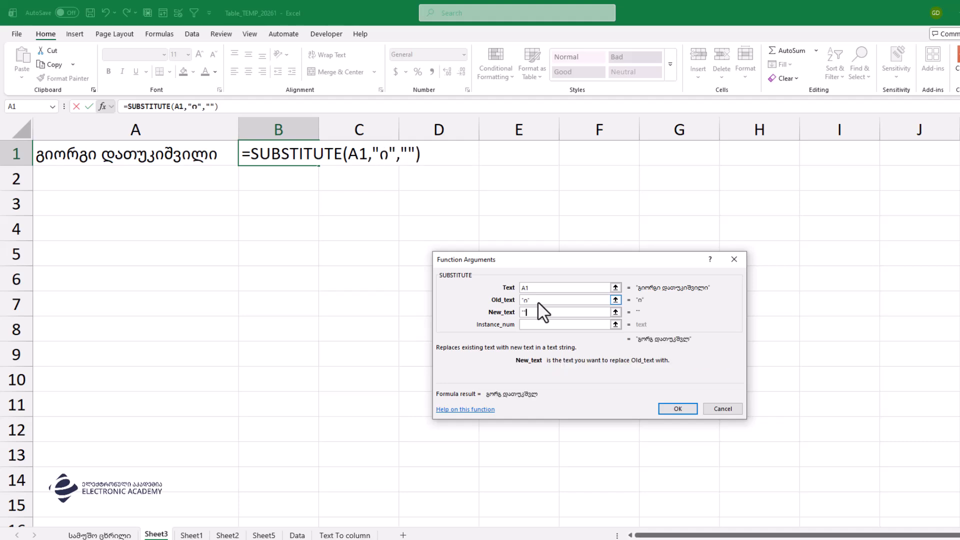
{"action": "key", "text": "Return"}
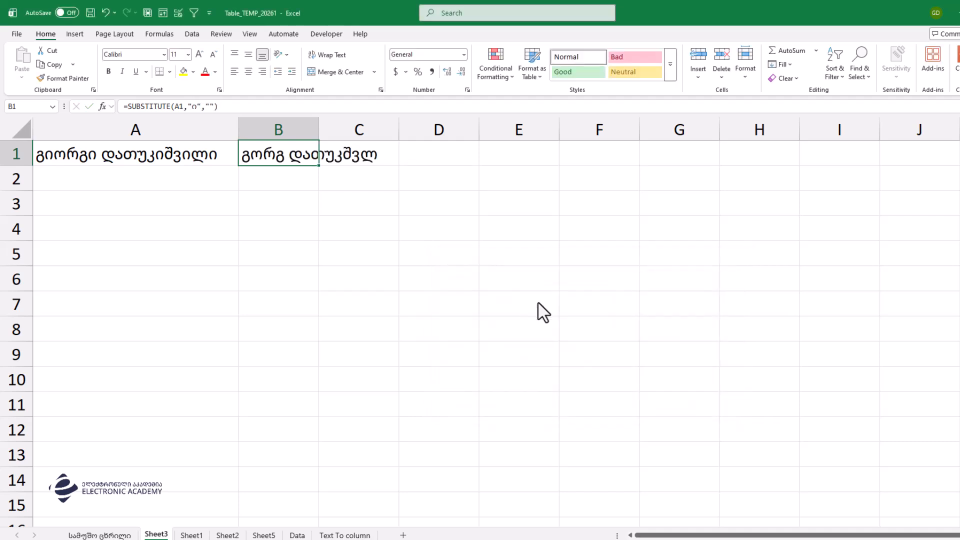
Step: Auto-fit column B and insert SUBSTITUTE( at the start of B1's formula
{"action": "double_click", "coordinate": [317, 126]}
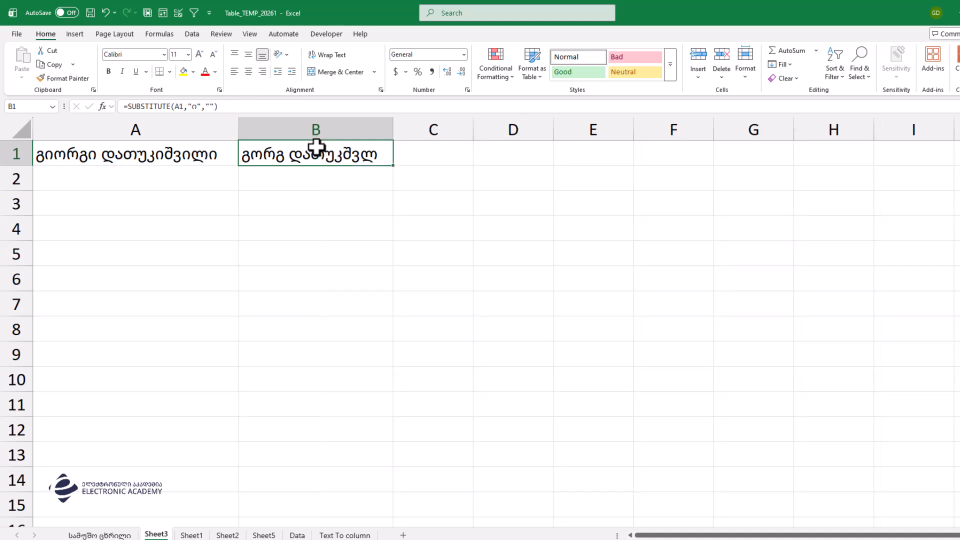
{"action": "double_click", "coordinate": [252, 161]}
{"action": "left_click", "coordinate": [249, 158]}
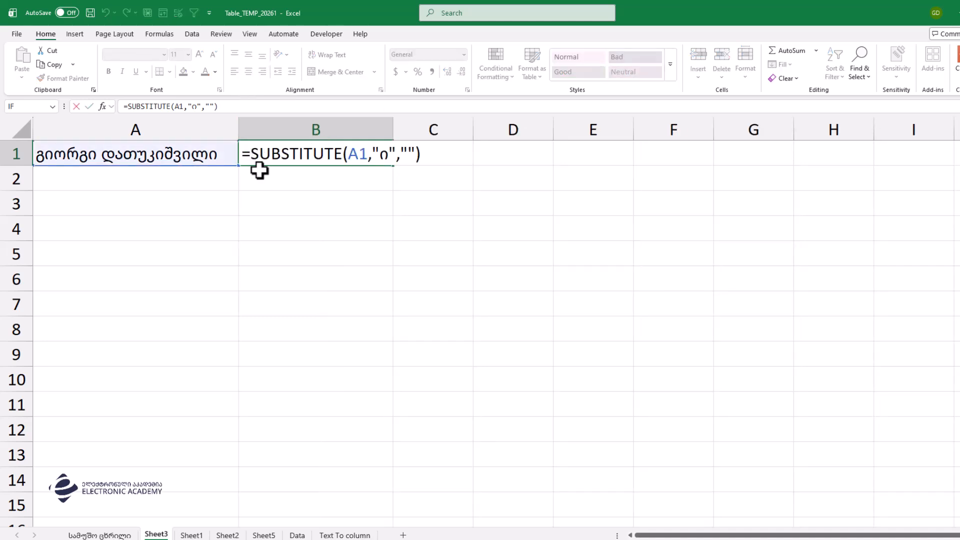
{"action": "type", "text": "სუბს"}
{"action": "key", "text": "BackSpace"}
{"action": "key", "text": "BackSpace"}
{"action": "key", "text": "BackSpace"}
{"action": "key", "text": "BackSpace"}
{"action": "type", "text": "subs"}
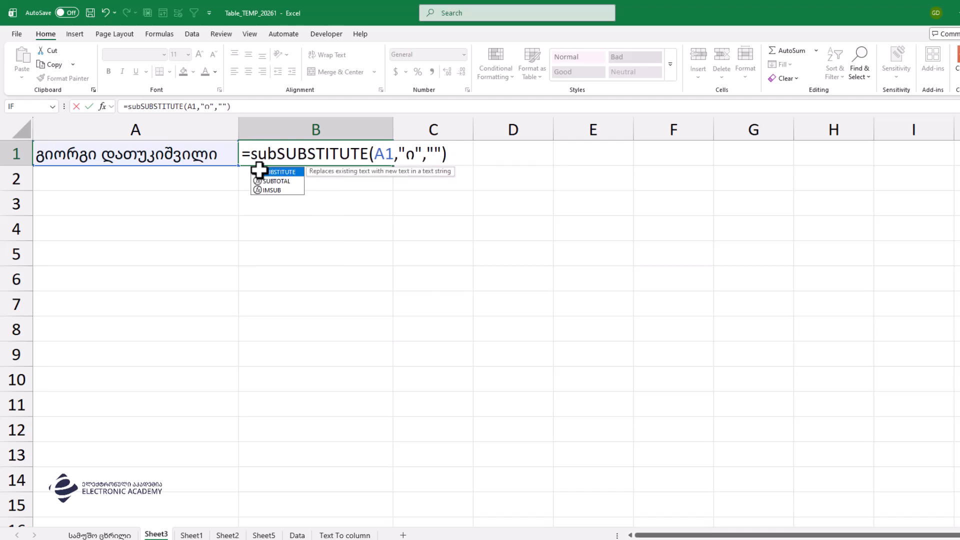
{"action": "key", "text": "Tab"}
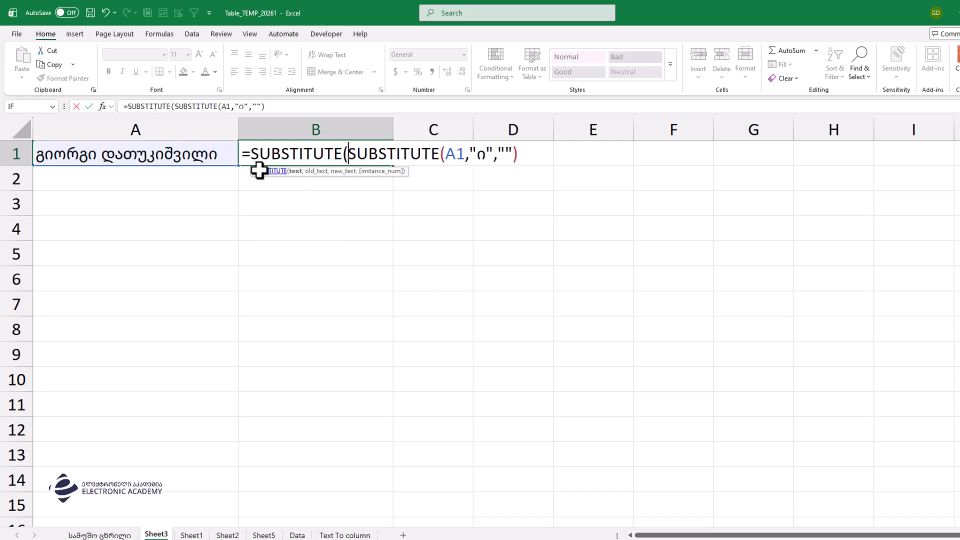
Step: Finish the outer SUBSTITUTE to also remove "ა", accepting Excel's correction
{"action": "left_click", "coordinate": [195, 151]}
{"action": "key", "text": "BackSpace"}
{"action": "key", "text": "BackSpace"}
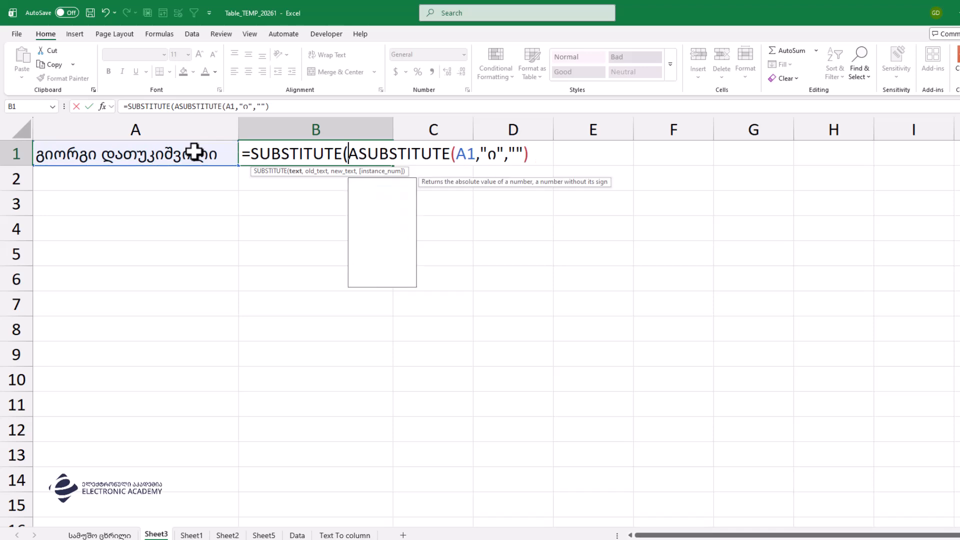
{"action": "left_click", "coordinate": [555, 157]}
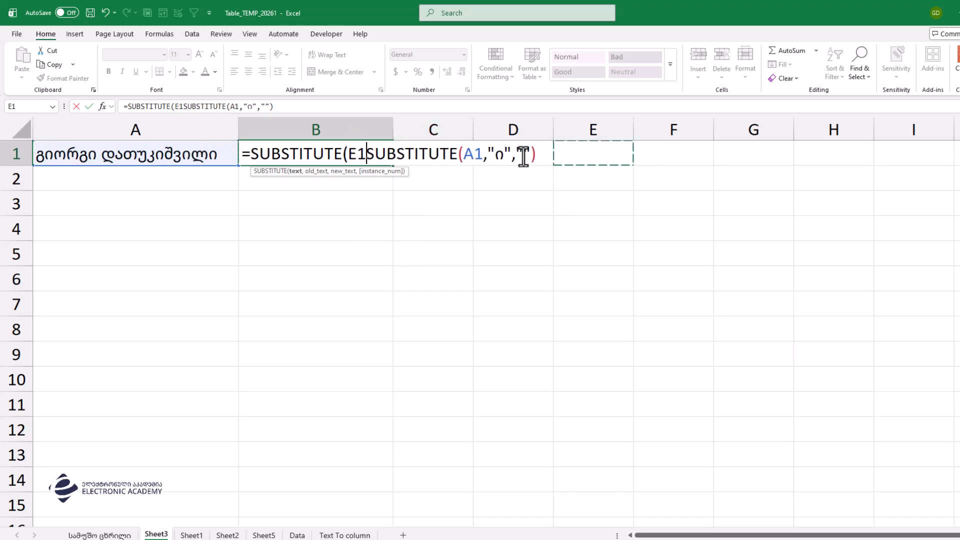
{"action": "key", "text": "BackSpace"}
{"action": "key", "text": "BackSpace"}
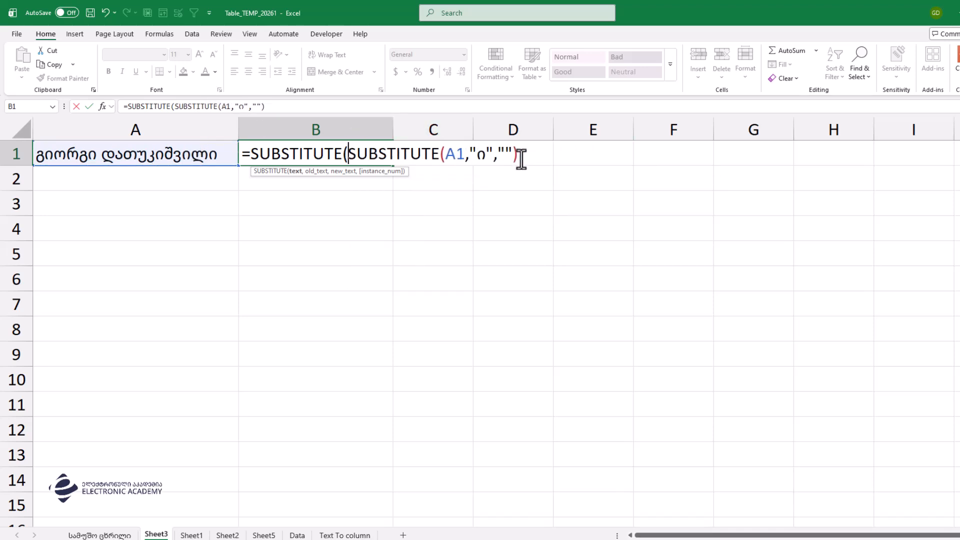
{"action": "type", "text": ",\"ა\",\"\""}
{"action": "key", "text": "Return"}
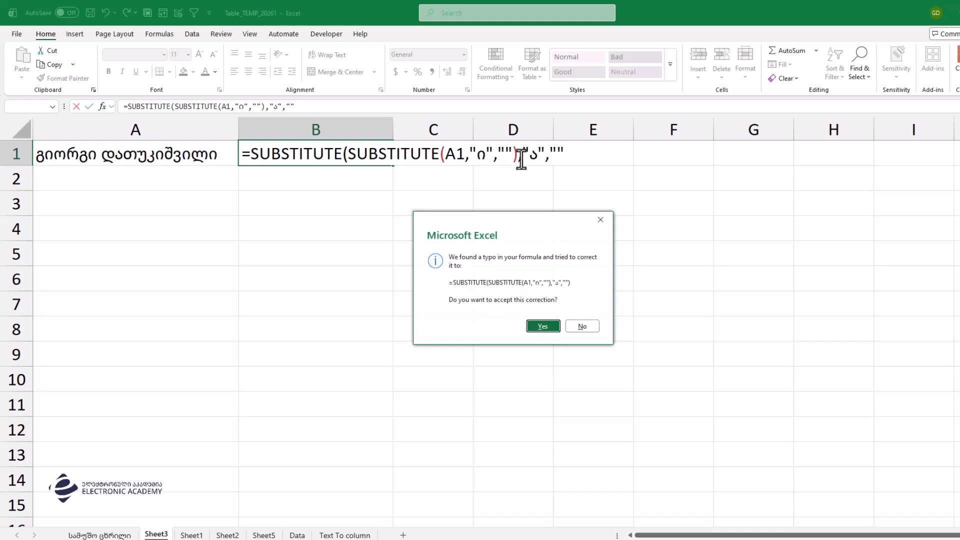
{"action": "key", "text": "Return"}
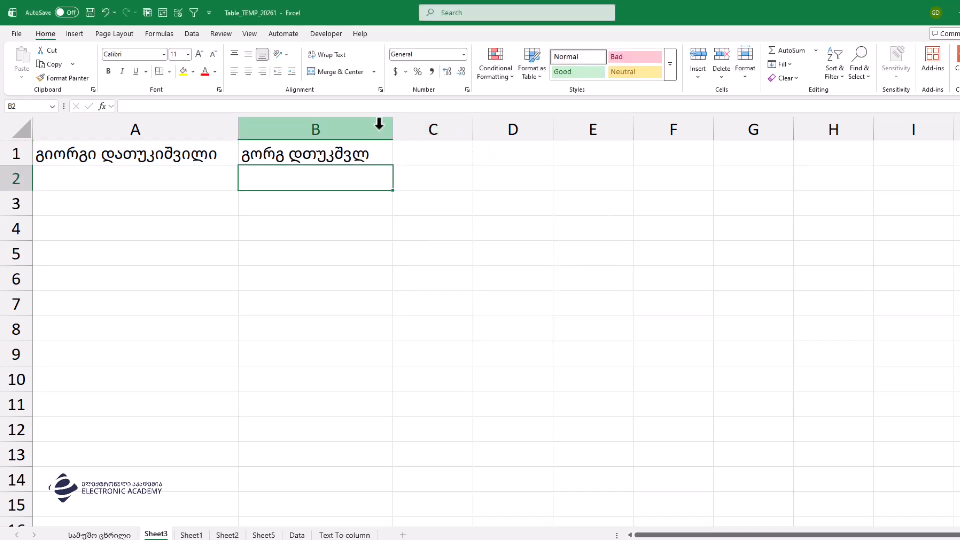
Step: Widen column B and restart B1 as SUBSTITUTE with A1 as the text
{"action": "left_click_drag", "start_coordinate": [393, 126], "coordinate": [423, 134]}
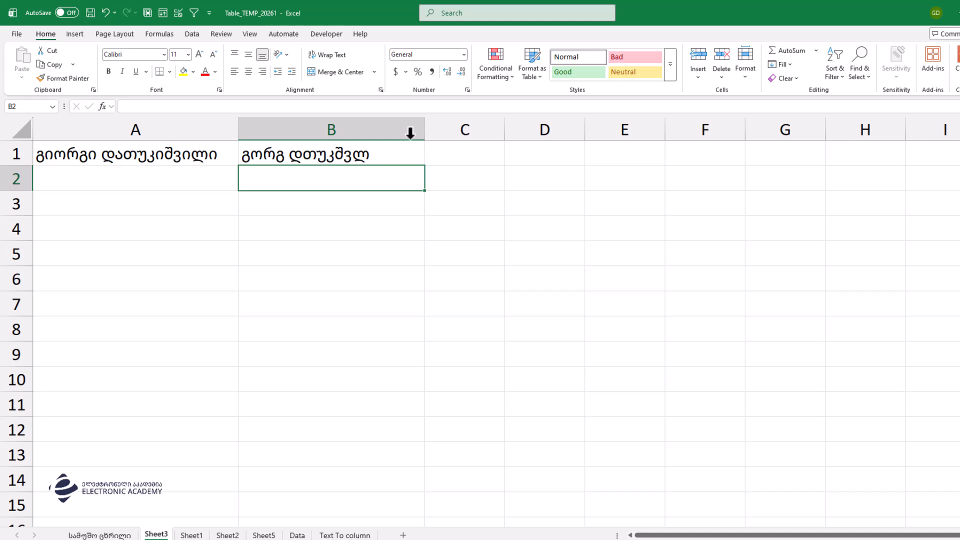
{"action": "left_click", "coordinate": [358, 149]}
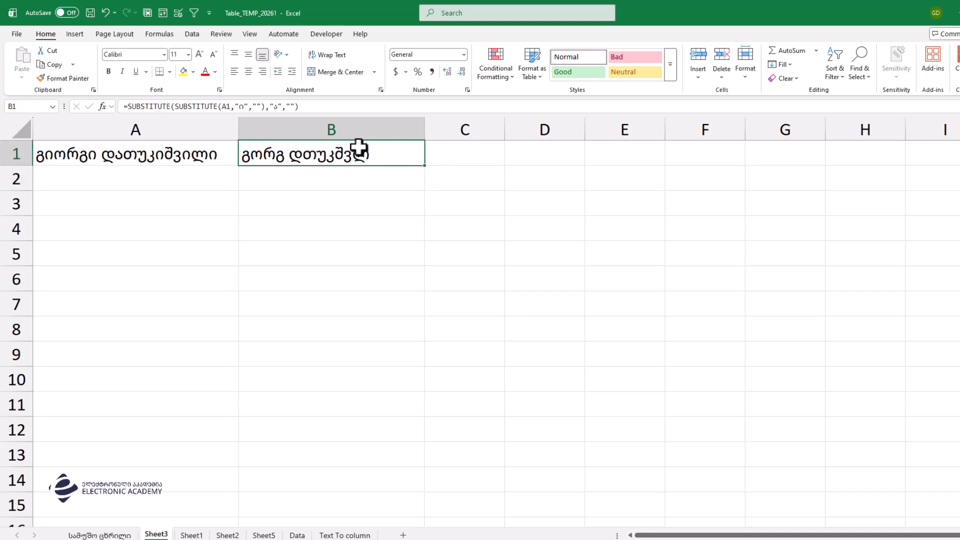
{"action": "key", "text": "Delete"}
{"action": "type", "text": "=სუ"}
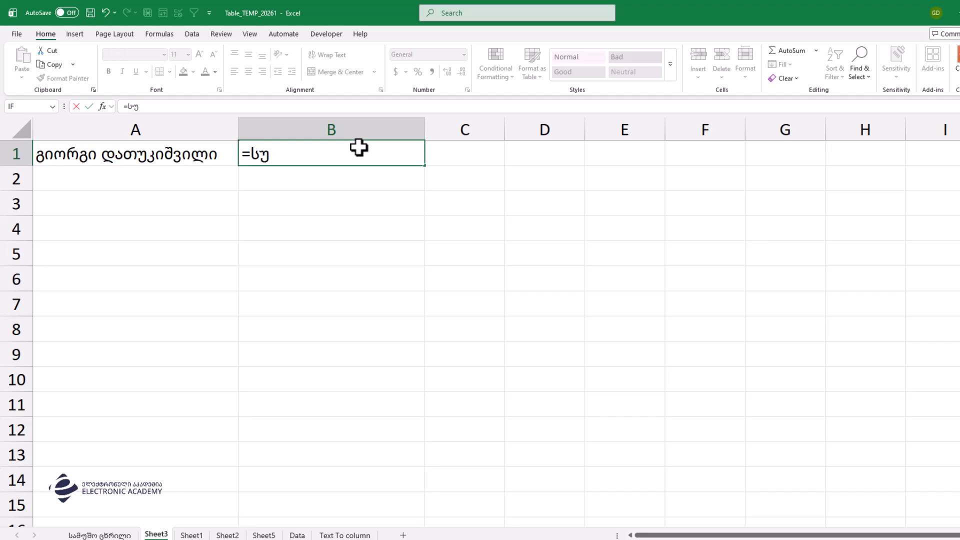
{"action": "key", "text": "BackSpace"}
{"action": "key", "text": "BackSpace"}
{"action": "type", "text": "subs"}
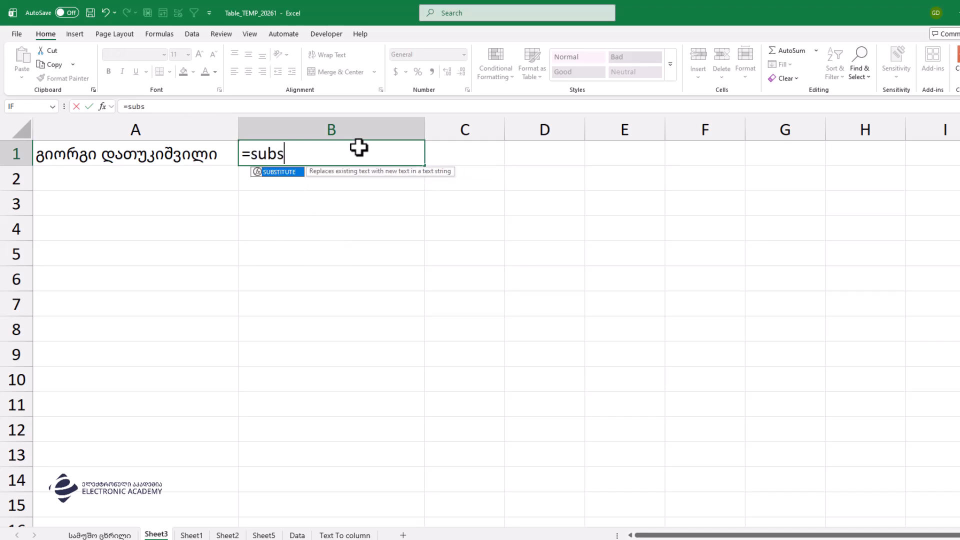
{"action": "key", "text": "Tab"}
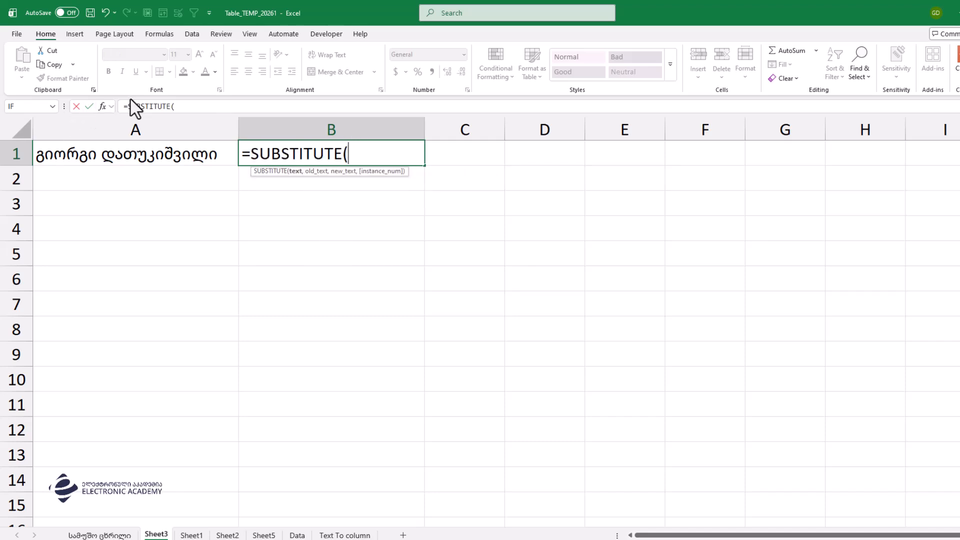
{"action": "left_click", "coordinate": [103, 106]}
{"action": "left_click", "coordinate": [131, 161]}
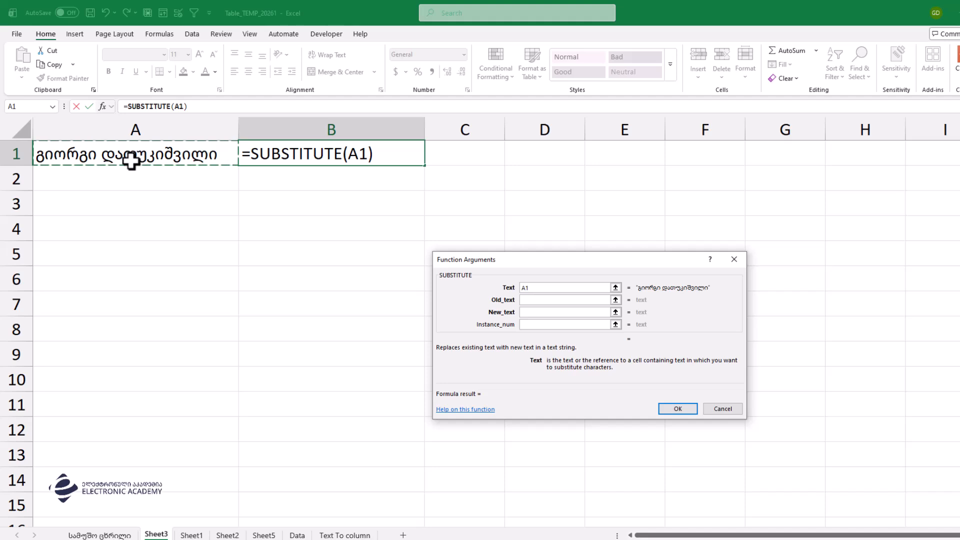
{"action": "key", "text": "Tab"}
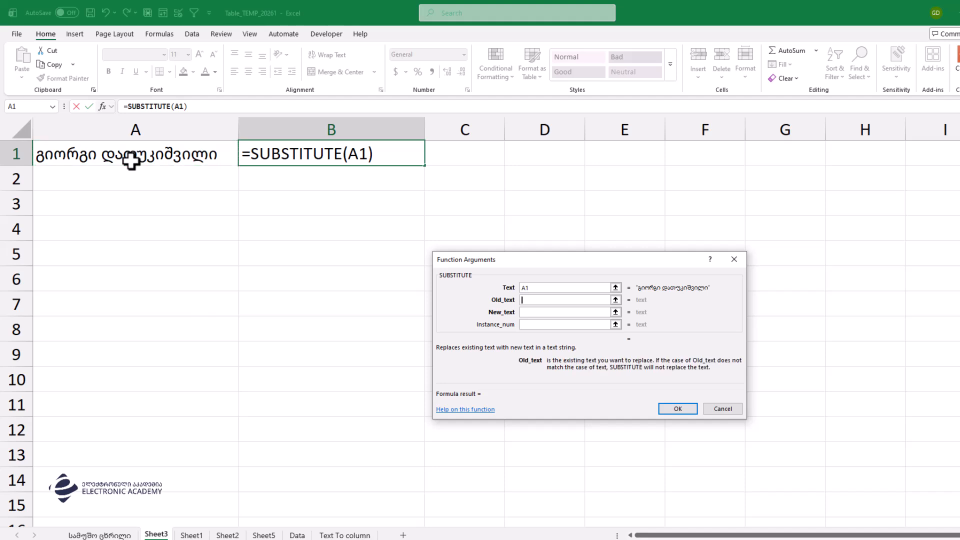
Step: Set Old_text to {"ა","ე","ი","ო","უ"} and New_text to "", then commit
{"action": "type", "text": "{"}
{"action": "type", "text": "\""}
{"action": "type", "text": "a\""}
{"action": "key", "text": "BackSpace"}
{"action": "key", "text": "BackSpace"}
{"action": "type", "text": "ა\","}
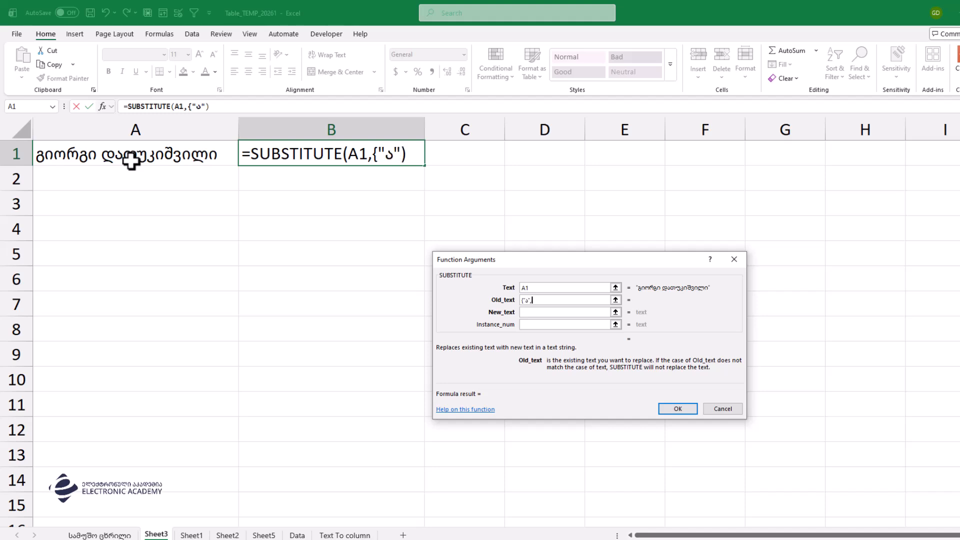
{"action": "type", "text": "\"ე\",\"ი"}
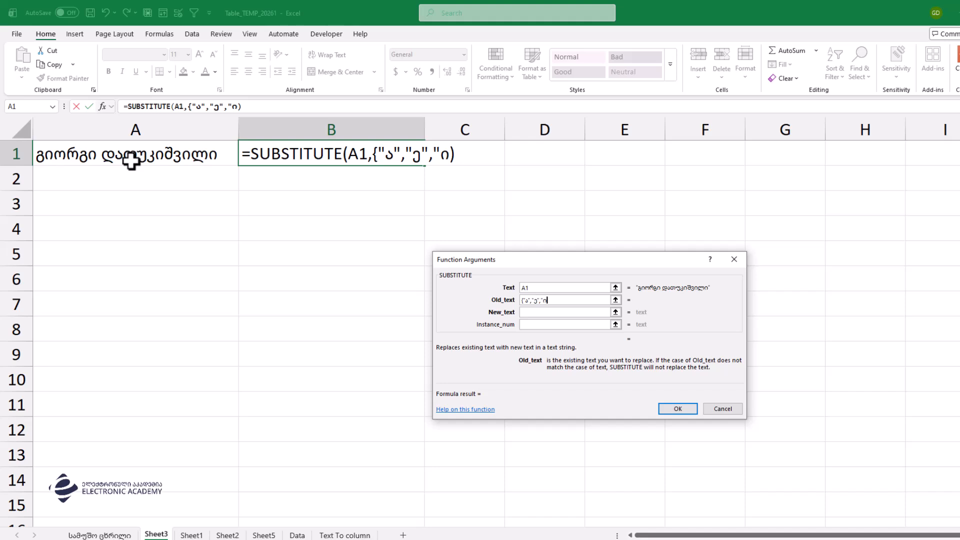
{"action": "type", "text": "\",ო"}
{"action": "key", "text": "BackSpace"}
{"action": "key", "text": "BackSpace"}
{"action": "type", "text": ",\"ო\",\"უ\""}
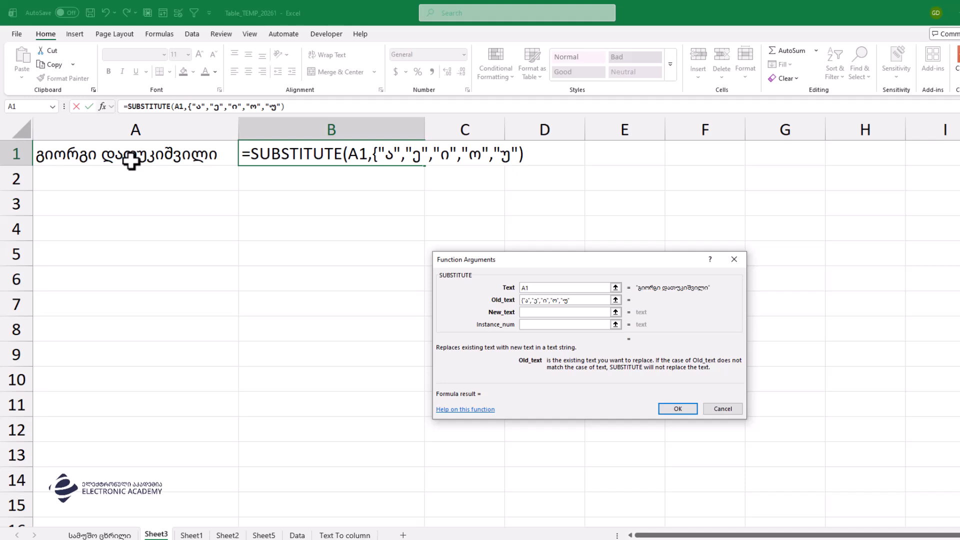
{"action": "type", "text": "}"}
{"action": "key", "text": "Tab"}
{"action": "type", "text": "\"\""}
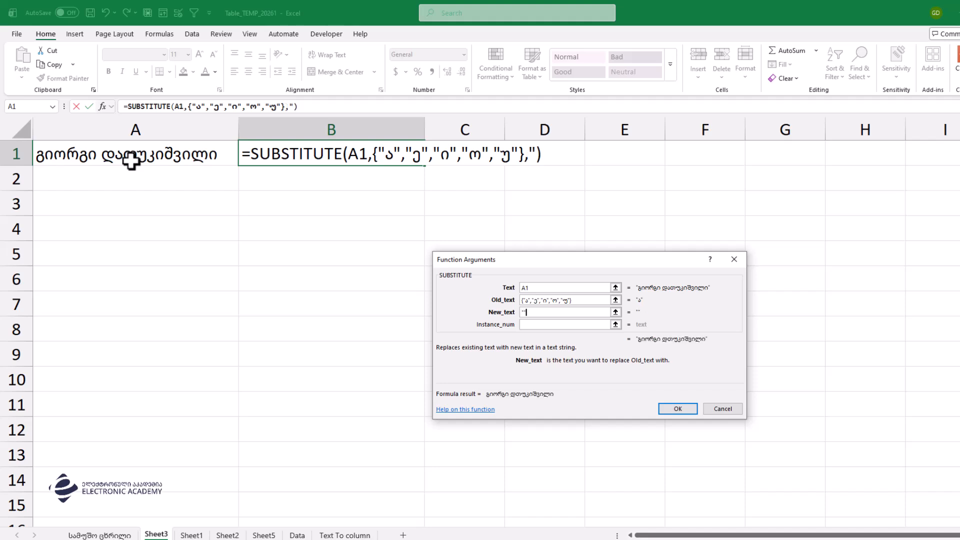
{"action": "key", "text": "Return"}
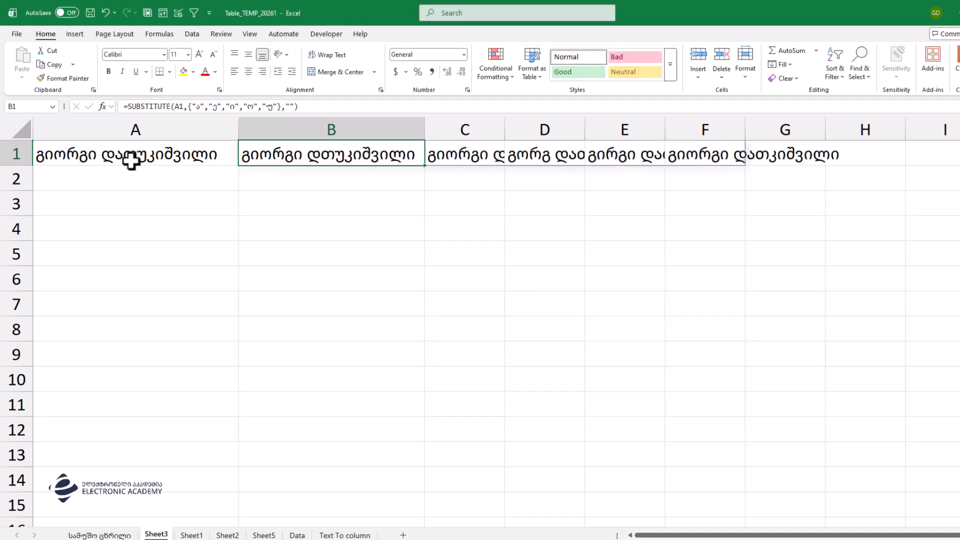
Step: Auto-fit columns B through G and check the five spilled results in B1:F1
{"action": "left_click_drag", "start_coordinate": [413, 119], "coordinate": [772, 131]}
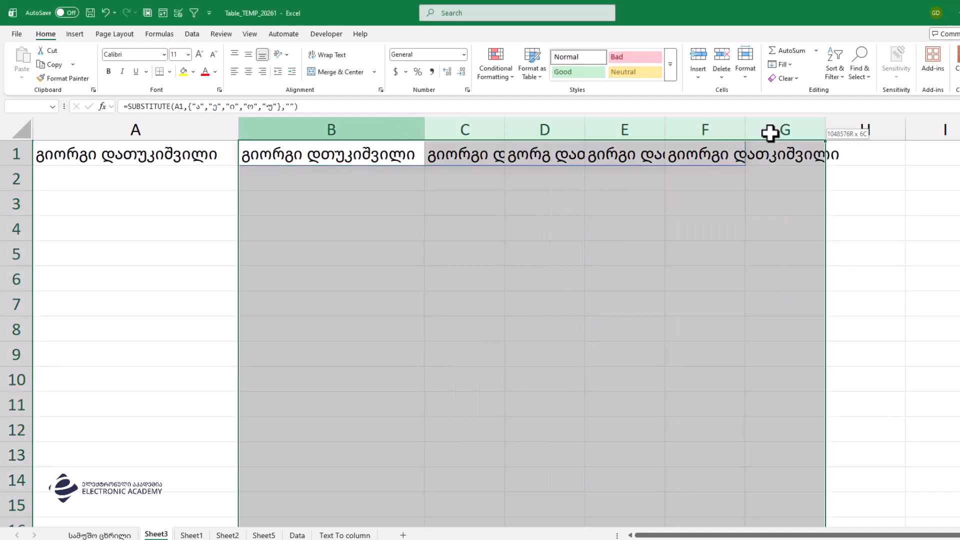
{"action": "double_click", "coordinate": [745, 125]}
{"action": "left_click", "coordinate": [339, 149]}
{"action": "left_click", "coordinate": [489, 157]}
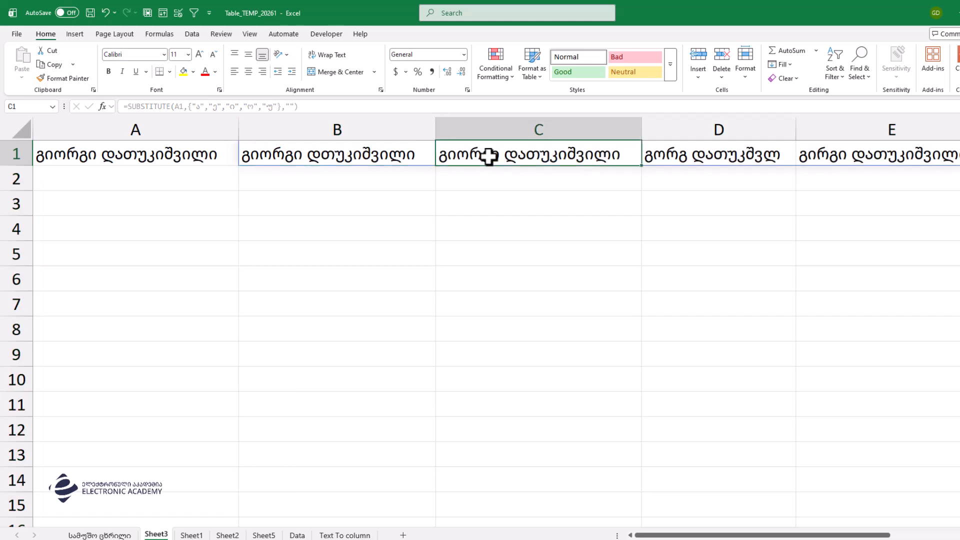
{"action": "left_click", "coordinate": [734, 148]}
{"action": "left_click", "coordinate": [859, 150]}
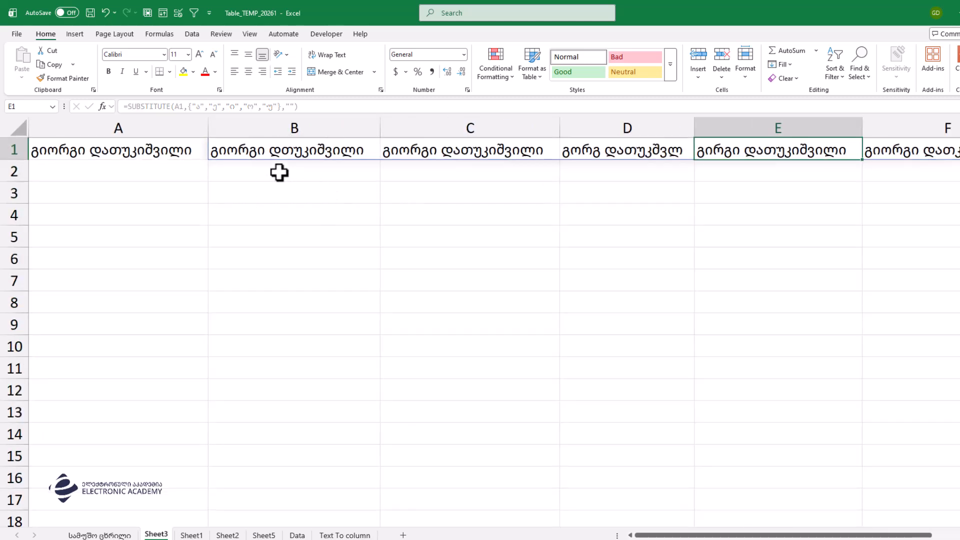
{"action": "scroll", "coordinate": [275, 168], "scroll_direction": "down", "scroll_amount": 3}
{"action": "left_click", "coordinate": [310, 142]}
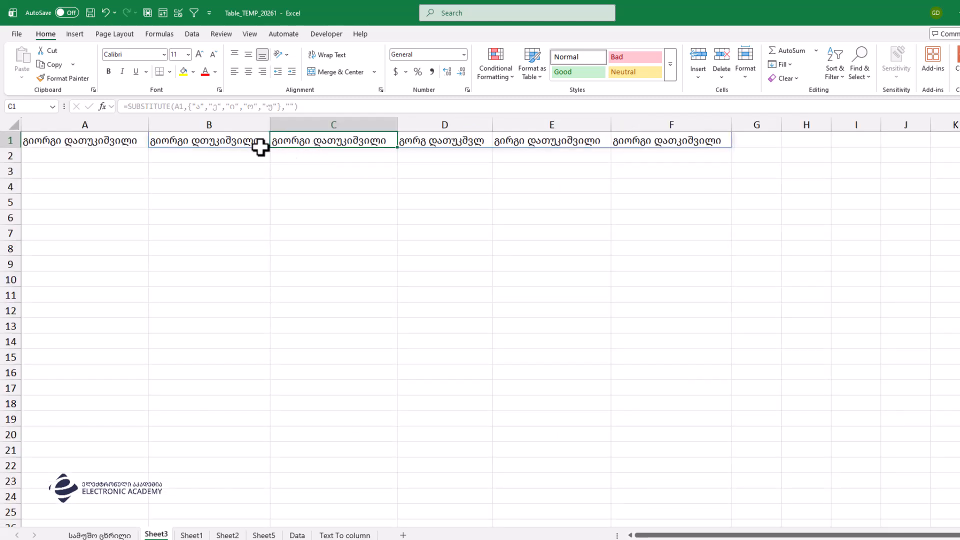
{"action": "left_click", "coordinate": [242, 140]}
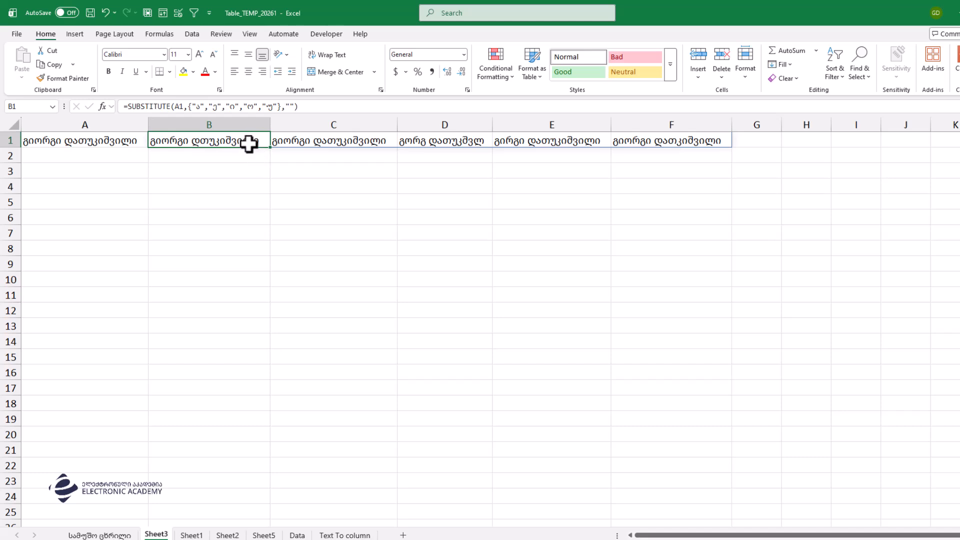
{"action": "left_click", "coordinate": [312, 144]}
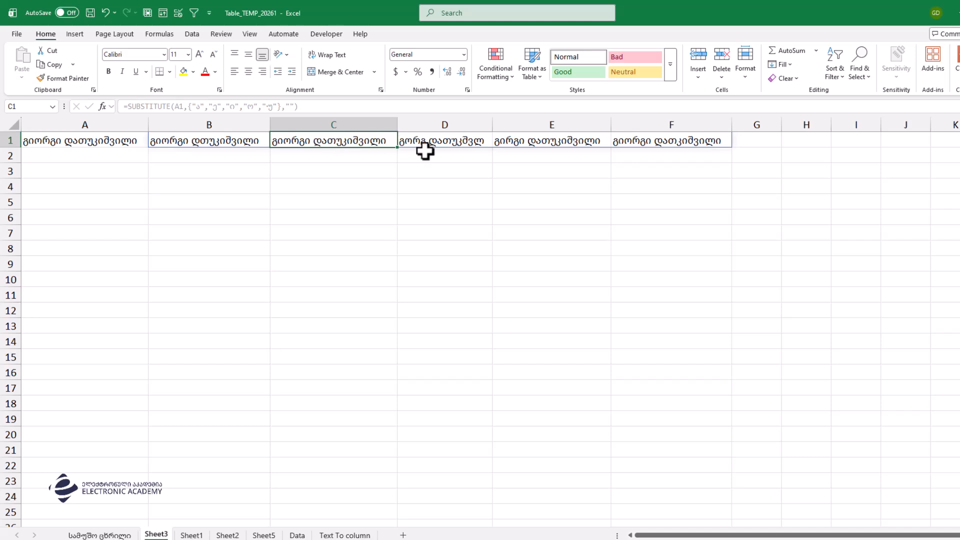
{"action": "left_click", "coordinate": [443, 144]}
{"action": "left_click", "coordinate": [538, 140]}
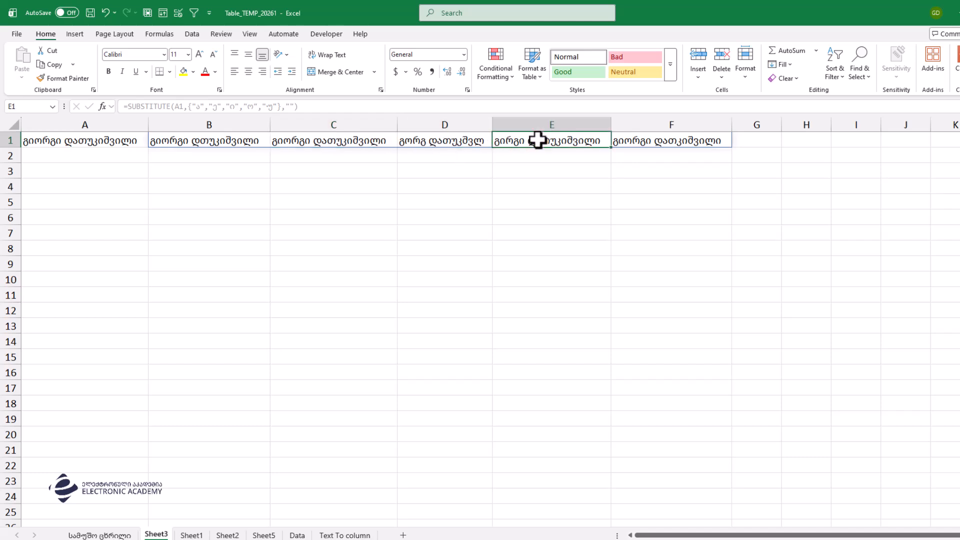
{"action": "left_click", "coordinate": [640, 141]}
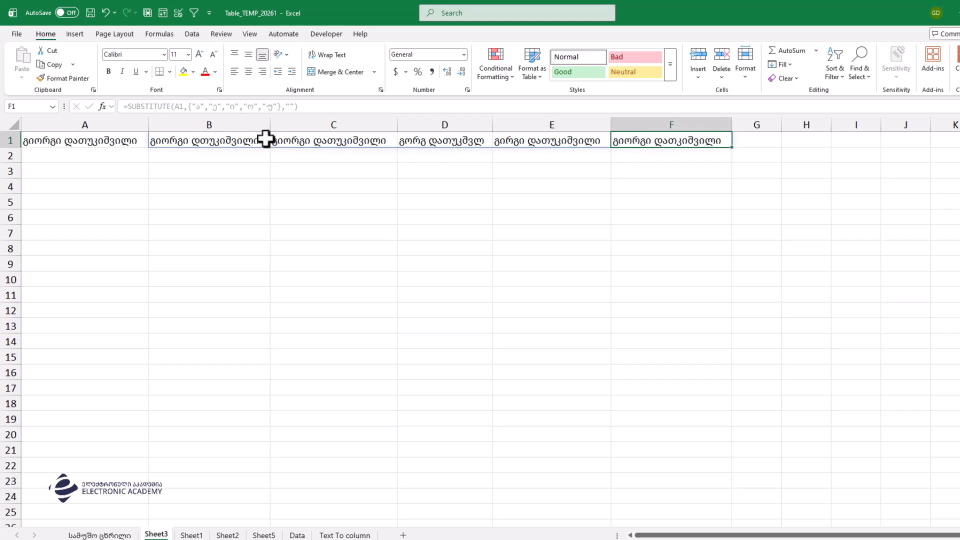
{"action": "left_click_drag", "start_coordinate": [171, 192], "coordinate": [4, 189]}
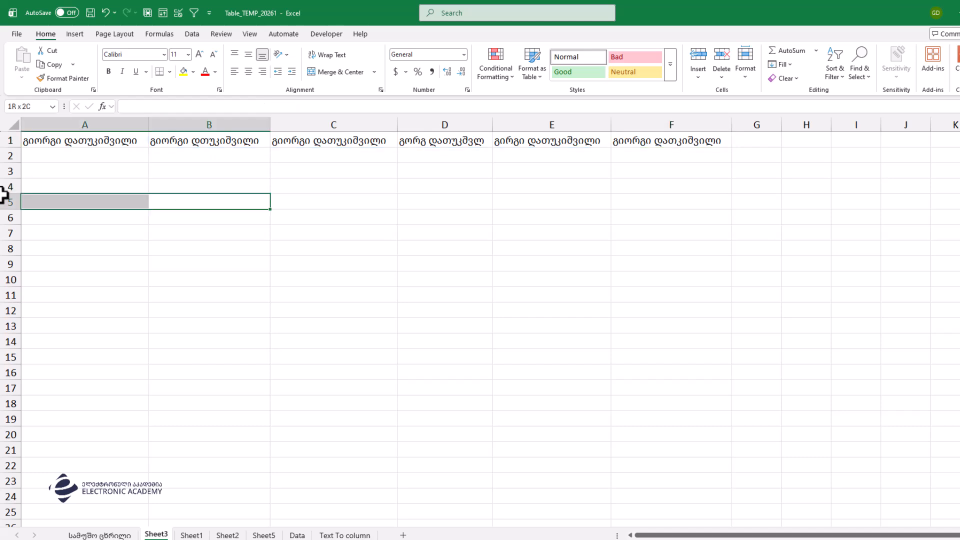
Step: Wrap B1's SUBSTITUTE formula in LEN( to show remaining lengths
{"action": "left_click", "coordinate": [154, 141]}
{"action": "double_click", "coordinate": [156, 141]}
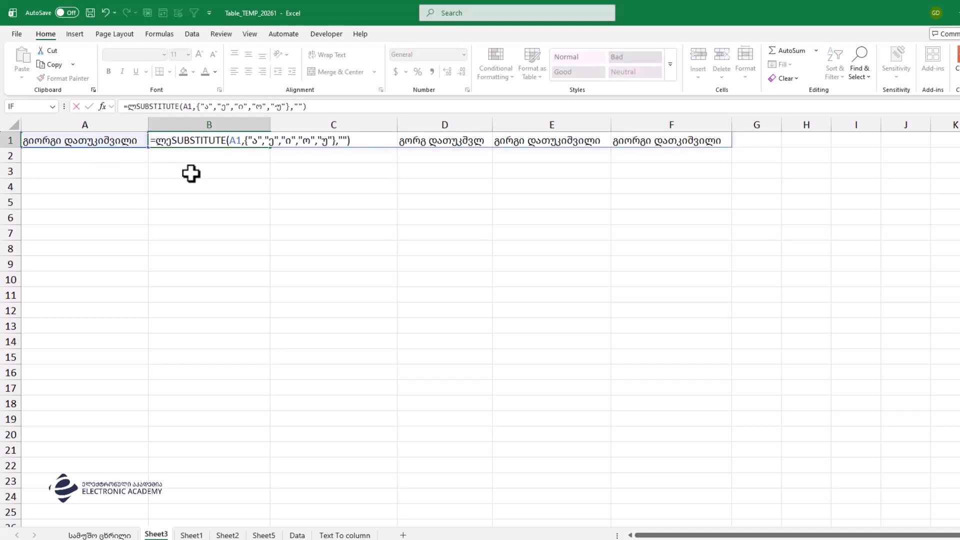
{"action": "type", "text": "LEN("}
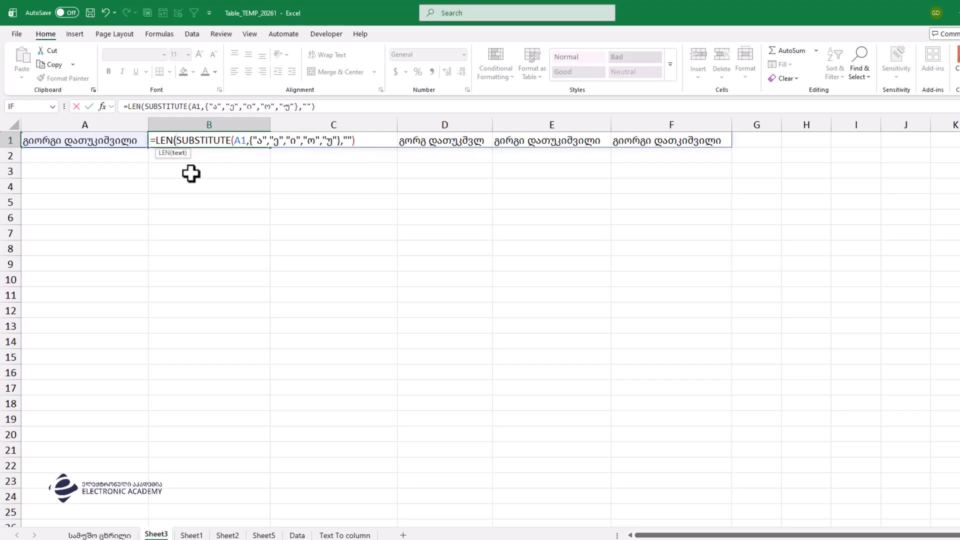
{"action": "key", "text": "Return"}
{"action": "key", "text": "Return"}
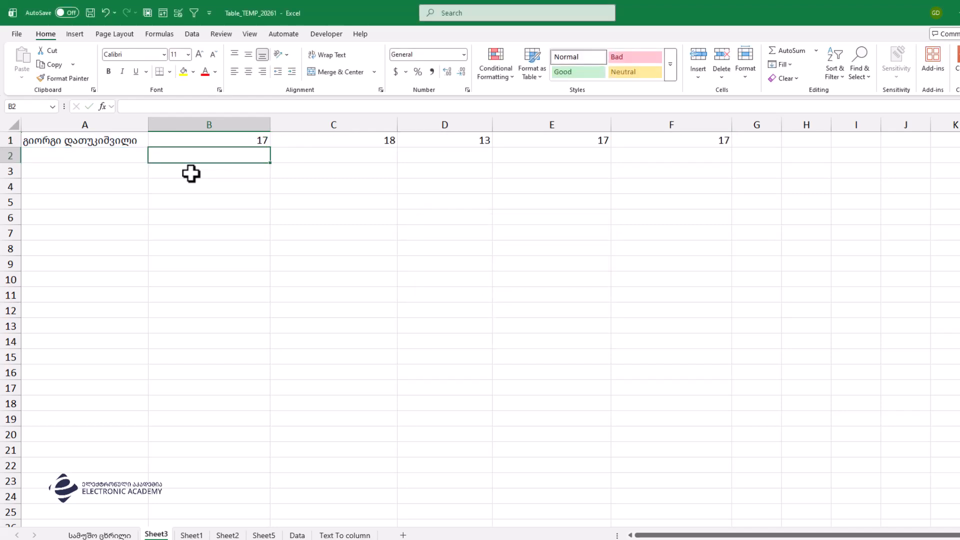
Step: Review the spilled lengths 17, 18, 13, 17, 17 in B1:F1
{"action": "left_click", "coordinate": [225, 136]}
{"action": "left_click", "coordinate": [344, 134]}
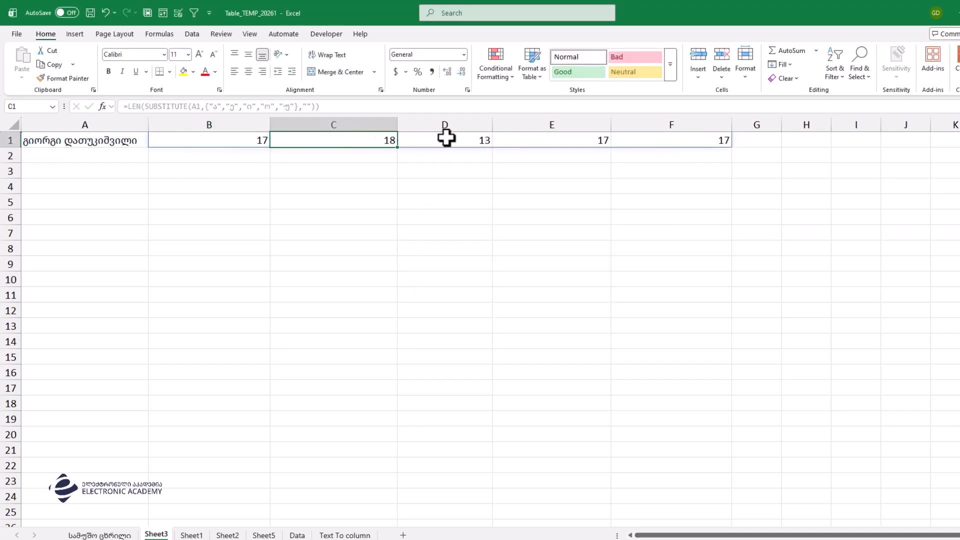
{"action": "left_click", "coordinate": [447, 138]}
{"action": "left_click", "coordinate": [559, 140]}
{"action": "left_click", "coordinate": [683, 133]}
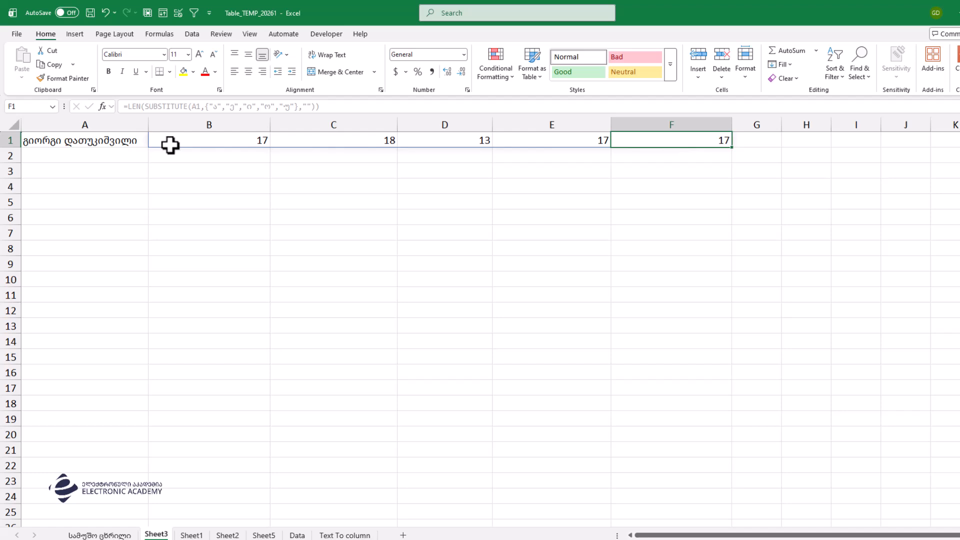
Step: Prepend LEN(A1)- to B1's formula, giving per-vowel counts 1, 0, 5, 1, 1
{"action": "left_click", "coordinate": [208, 140]}
{"action": "double_click", "coordinate": [160, 141]}
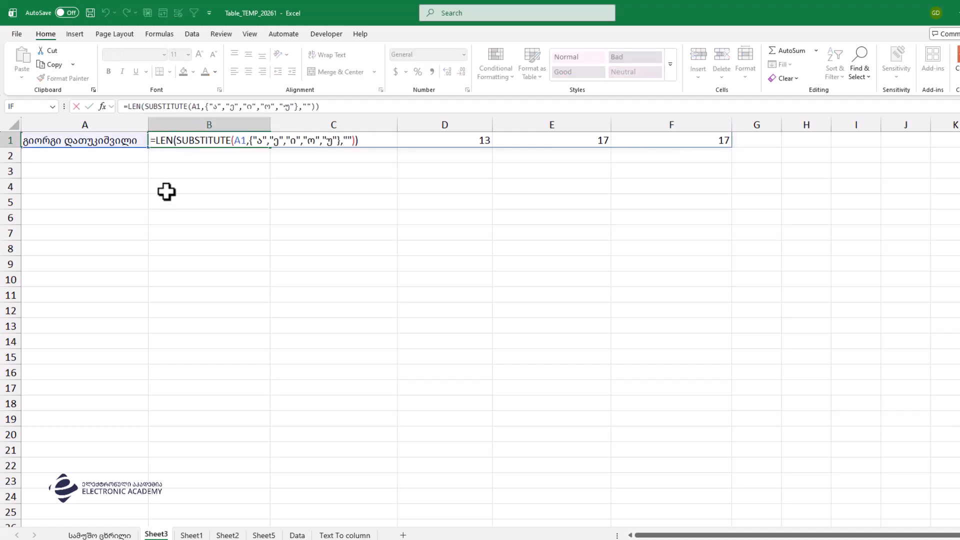
{"action": "type", "text": "len"}
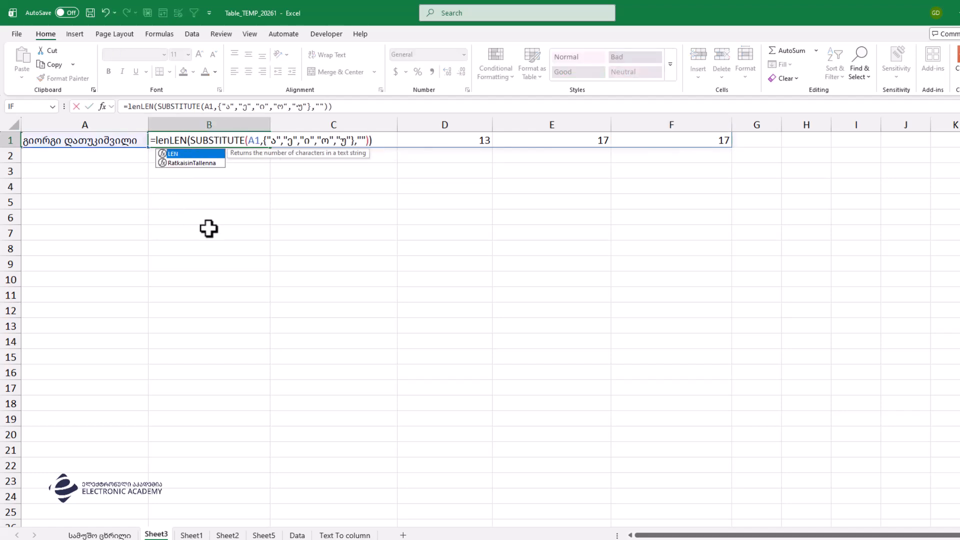
{"action": "type", "text": "("}
{"action": "left_click", "coordinate": [120, 140]}
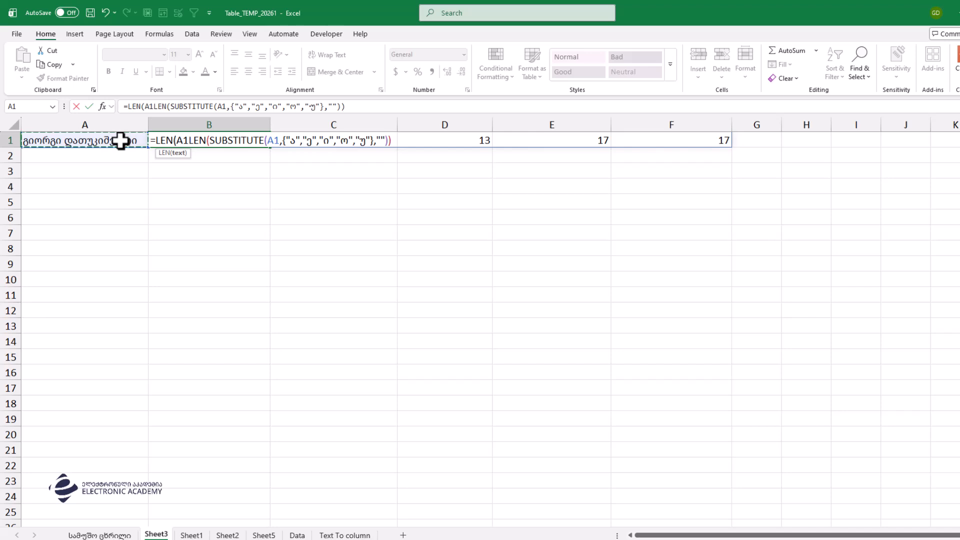
{"action": "type", "text": ")"}
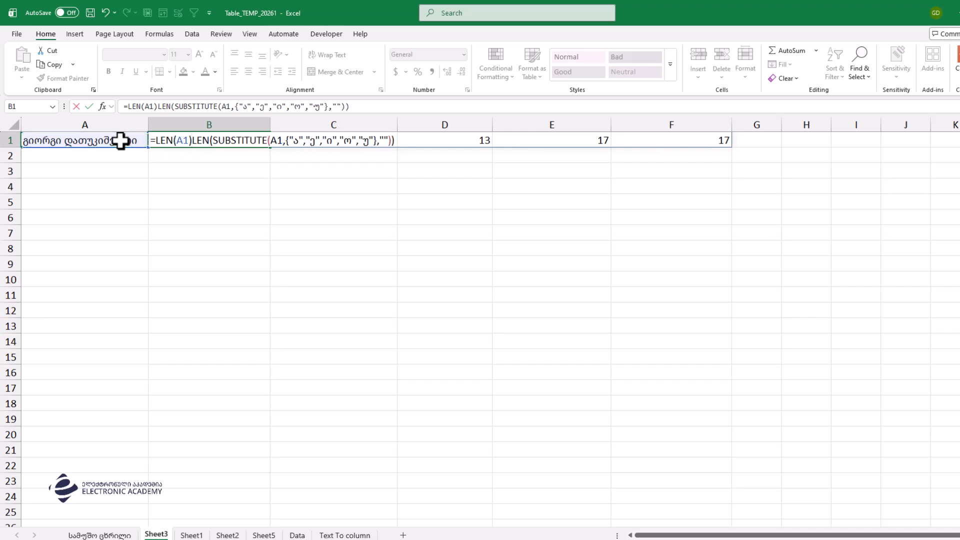
{"action": "type", "text": "-"}
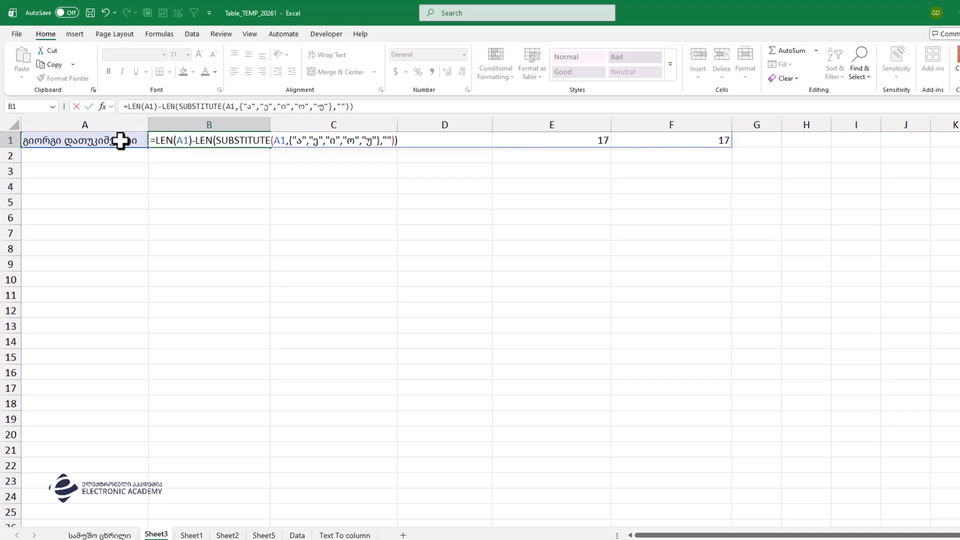
{"action": "key", "text": "Return"}
{"action": "left_click", "coordinate": [215, 141]}
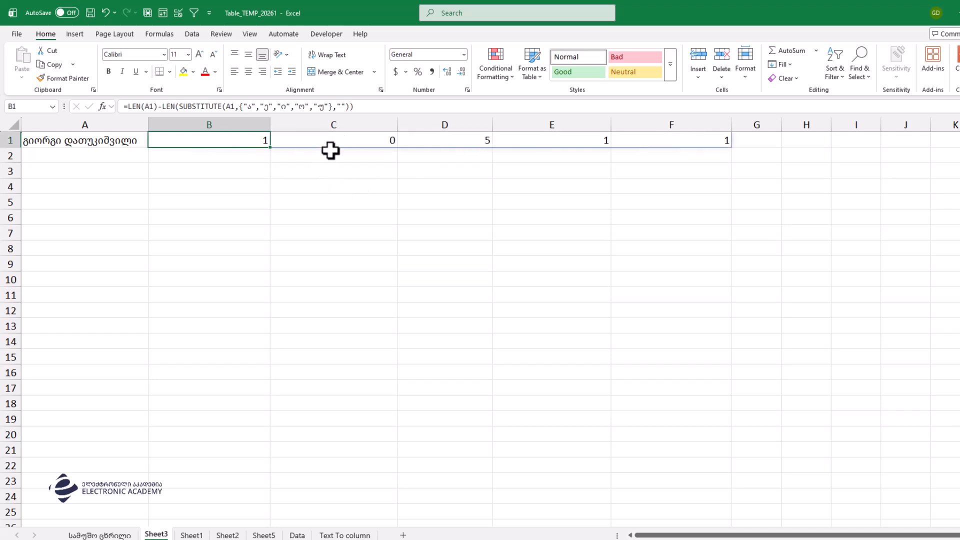
{"action": "left_click", "coordinate": [339, 136]}
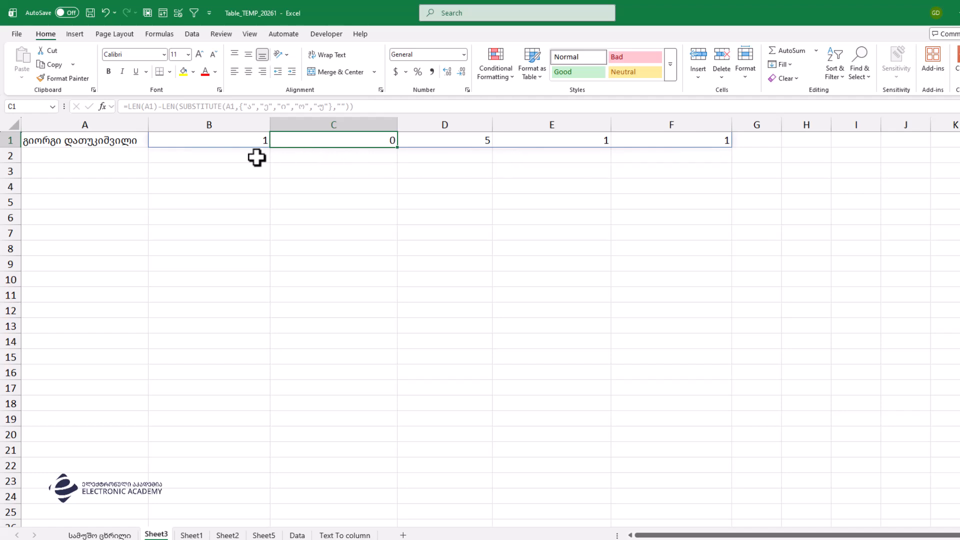
{"action": "left_click", "coordinate": [250, 141]}
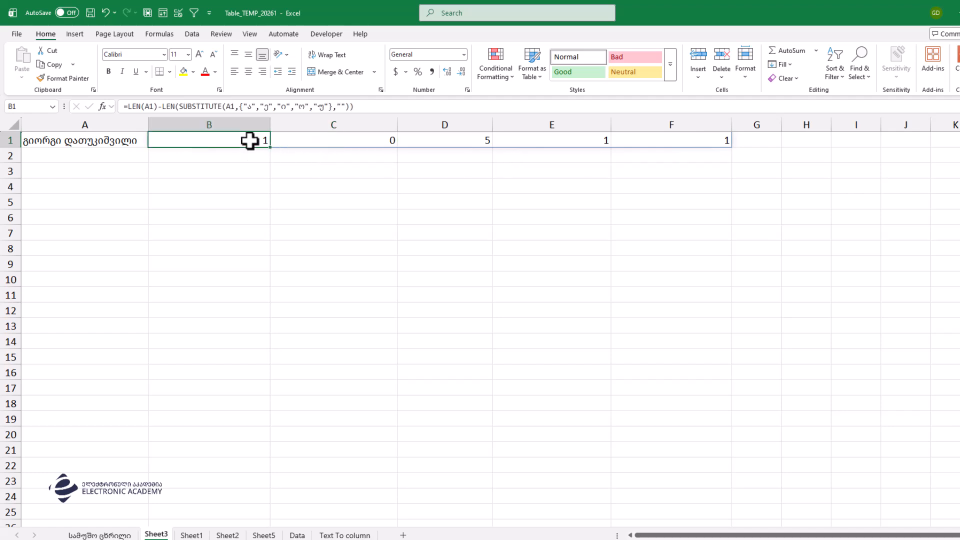
{"action": "left_click", "coordinate": [461, 141]}
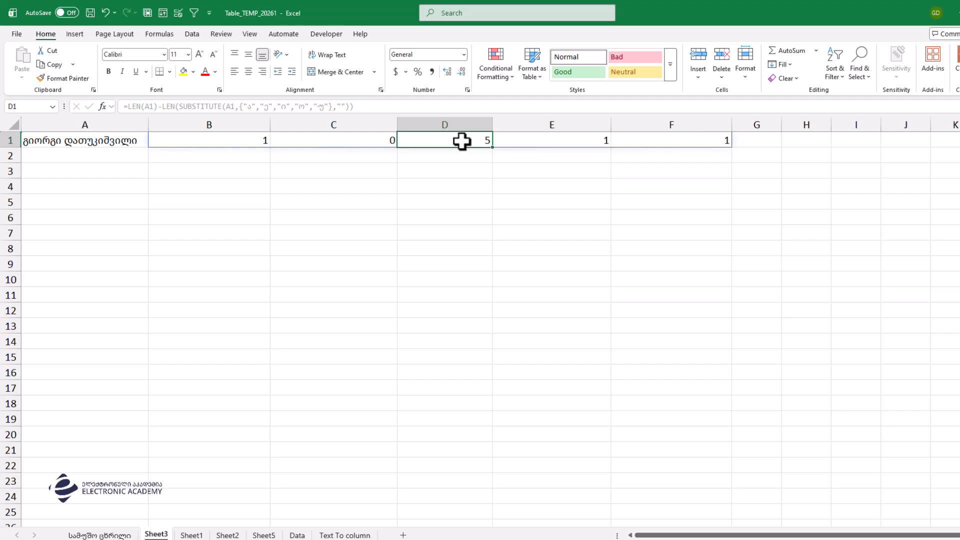
{"action": "left_click", "coordinate": [528, 140]}
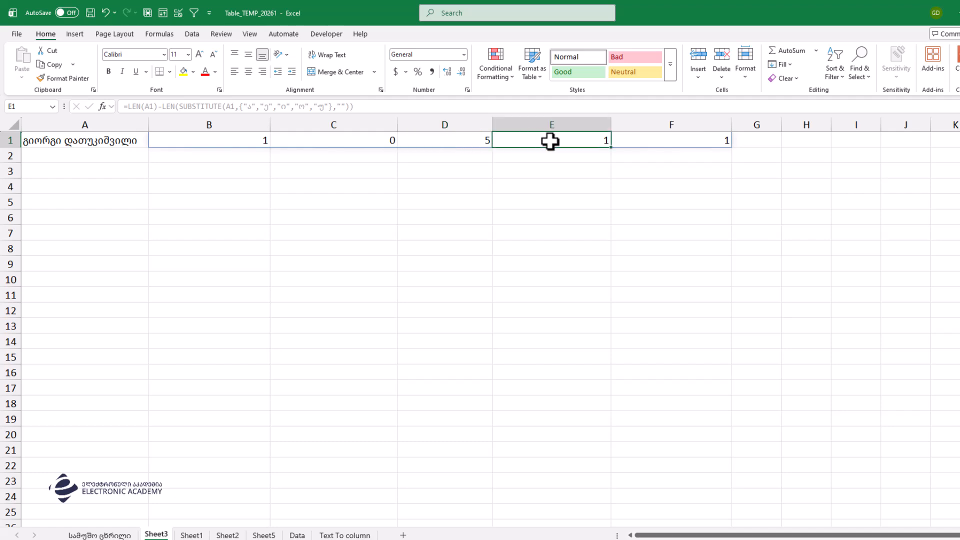
{"action": "left_click", "coordinate": [653, 142]}
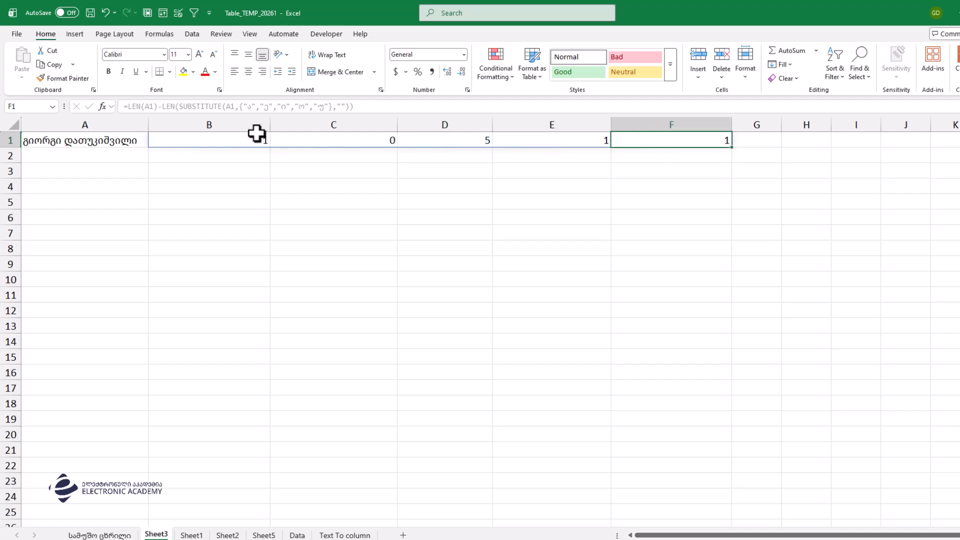
{"action": "double_click", "coordinate": [192, 141]}
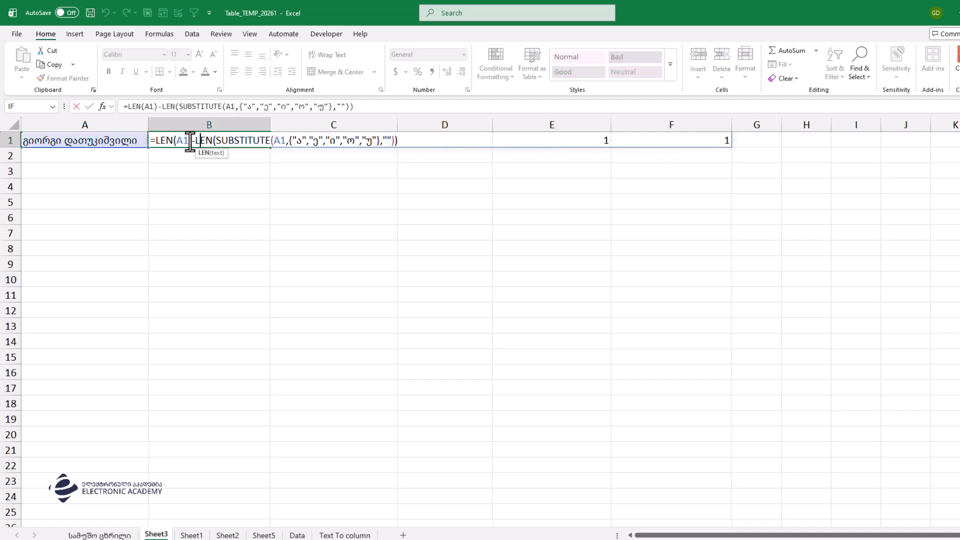
Step: Wrap B1's formula in SUM( so it returns a total of 8 vowels
{"action": "left_click", "coordinate": [157, 141]}
{"action": "type", "text": "sum("}
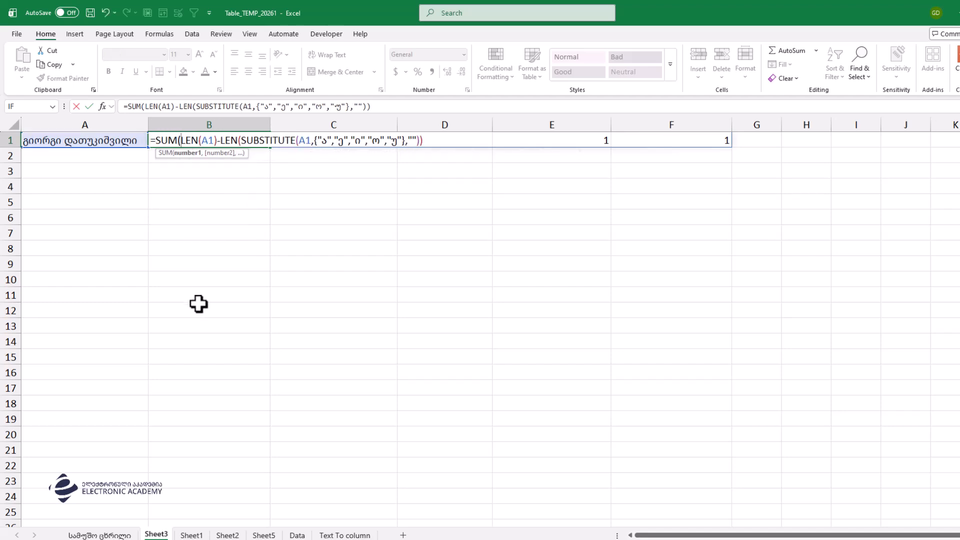
{"action": "key", "text": "Return"}
{"action": "key", "text": "Return"}
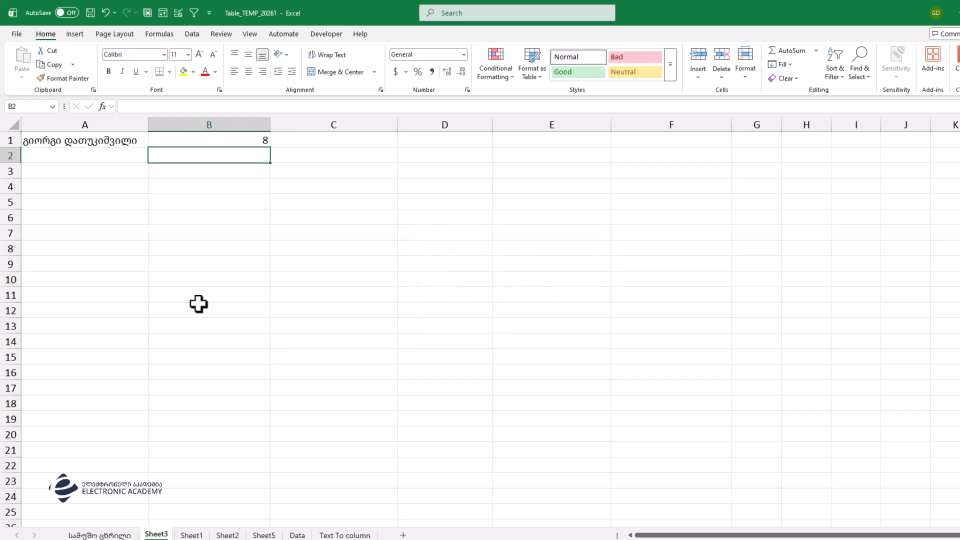
{"action": "scroll", "coordinate": [128, 297], "scroll_direction": "up", "scroll_amount": 8}
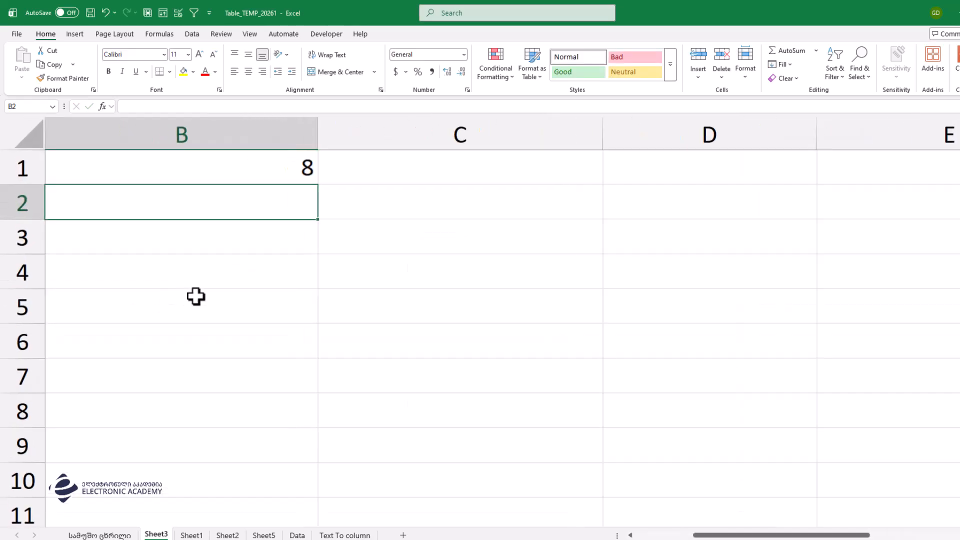
{"action": "left_click_drag", "start_coordinate": [195, 296], "coordinate": [2, 345]}
{"action": "left_click", "coordinate": [460, 142]}
{"action": "left_click", "coordinate": [448, 180]}
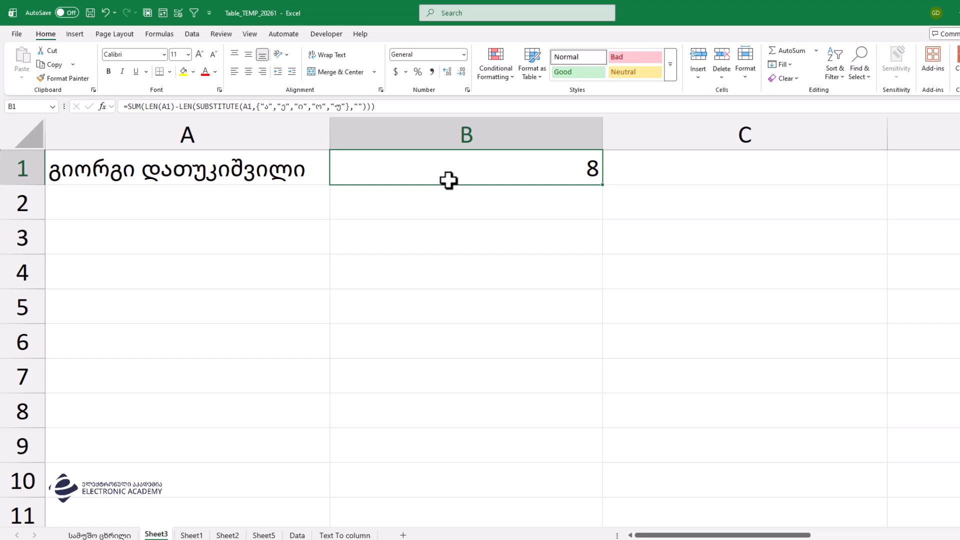
Step: Enter =LEN(A1)-B1 in C1, giving 10 non-vowel characters
{"action": "left_click", "coordinate": [631, 157]}
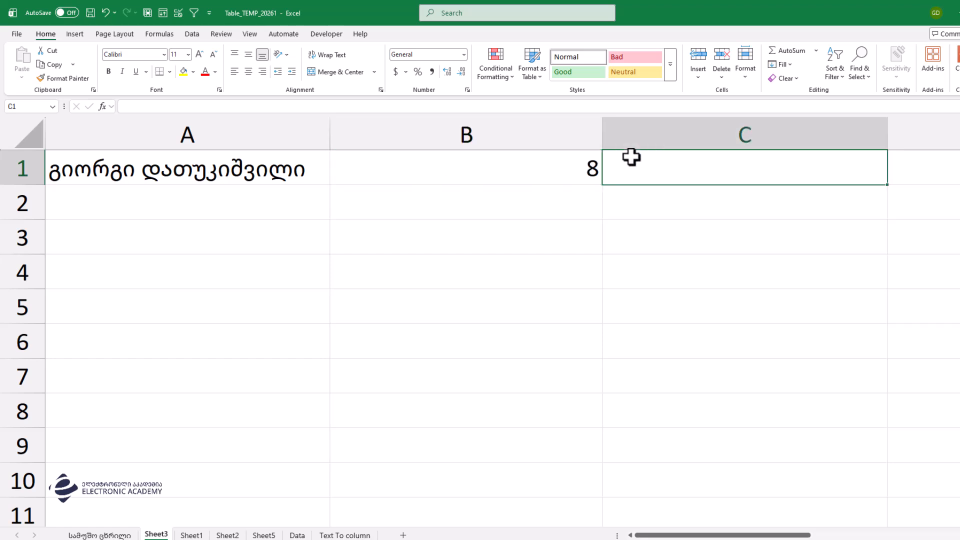
{"action": "type", "text": "=len"}
{"action": "key", "text": "Tab"}
{"action": "key", "text": "Left"}
{"action": "key", "text": "Left"}
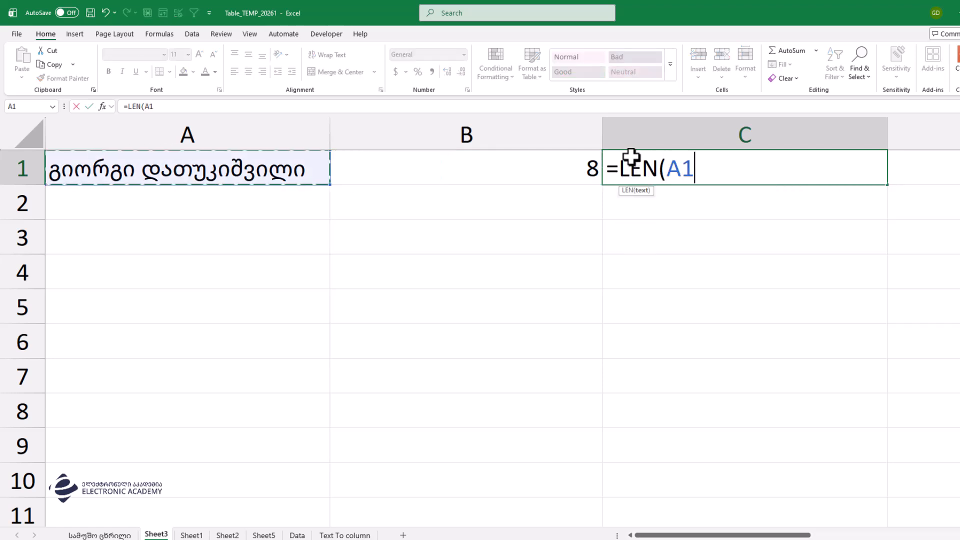
{"action": "type", "text": ")-"}
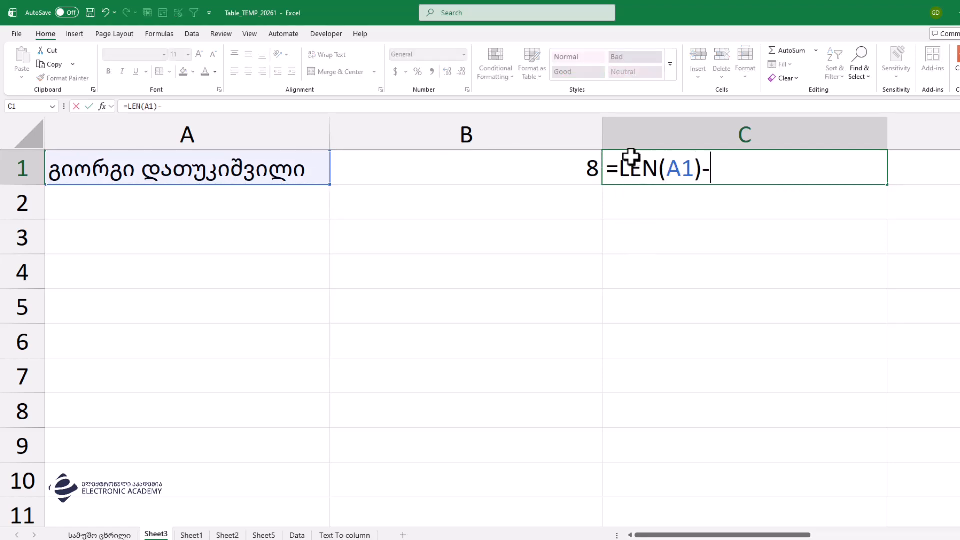
{"action": "key", "text": "Left"}
{"action": "key", "text": "Return"}
{"action": "left_click", "coordinate": [632, 157]}
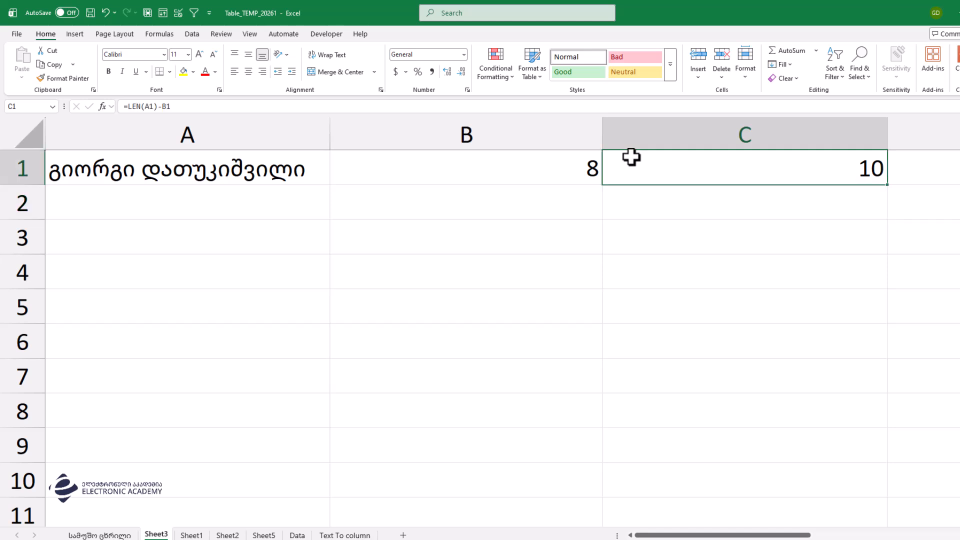